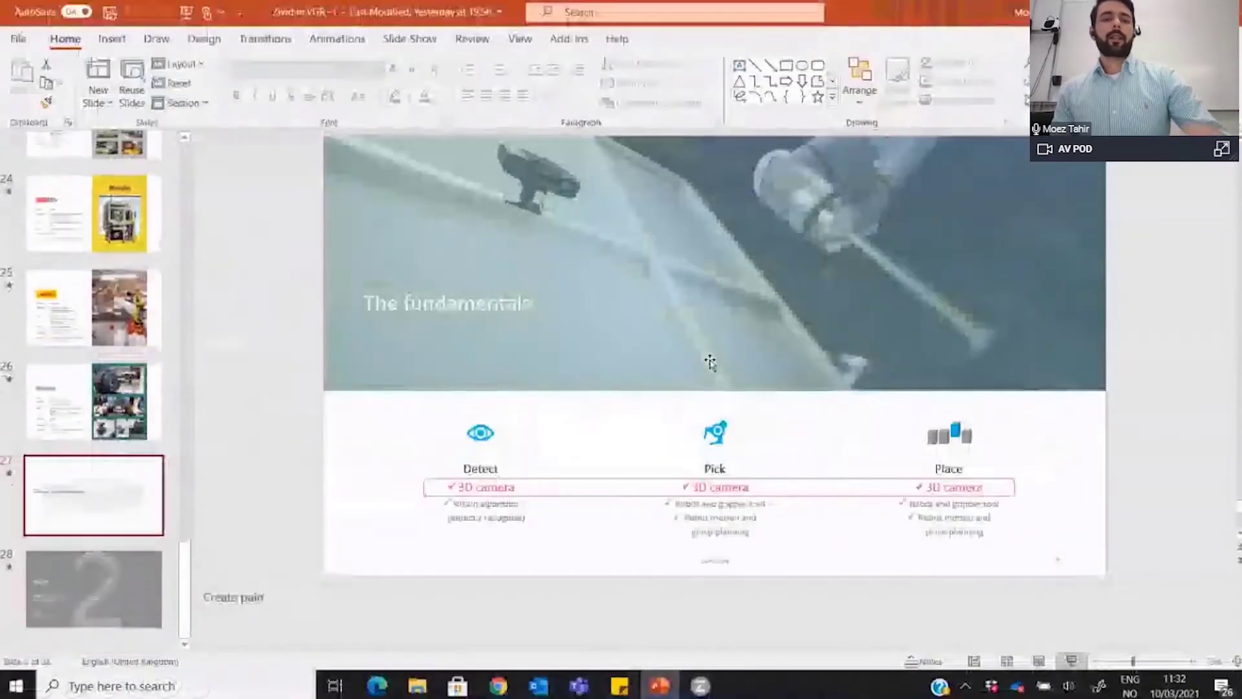
# Switch to Zivid Studio and orbit the filled bin's point cloud to view it from several angles
pyautogui.click(701, 687)
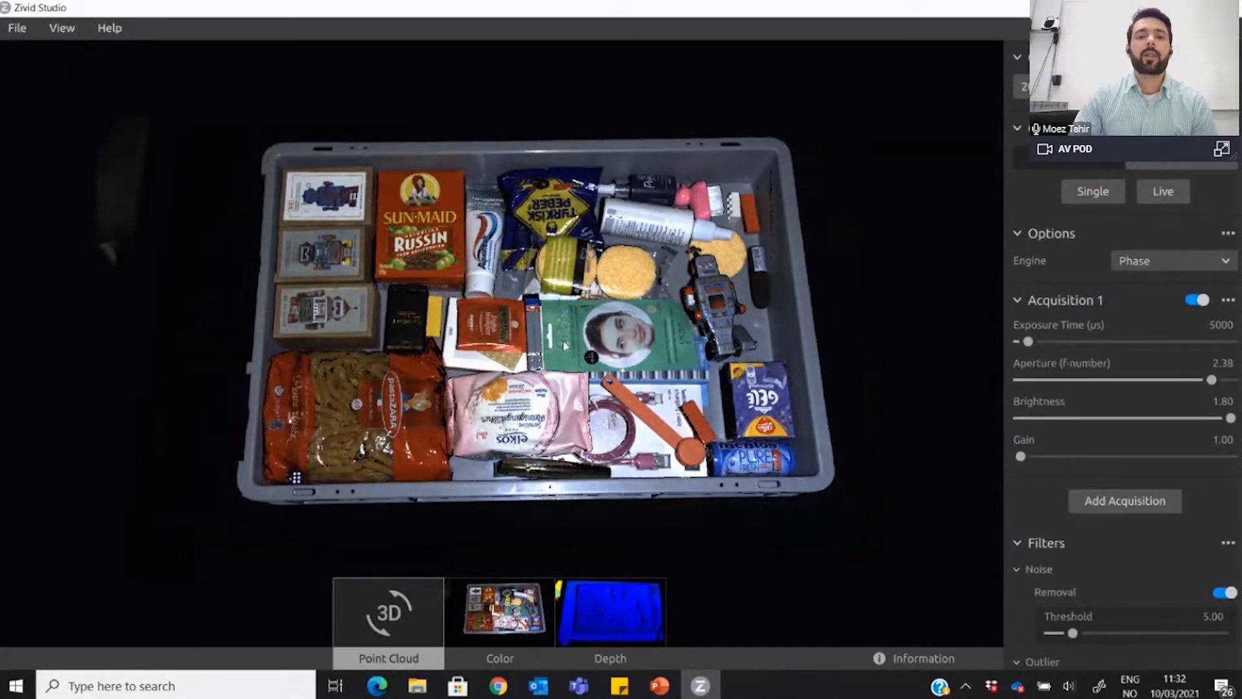
pyautogui.moveTo(565, 346); pyautogui.dragTo(686, 342)
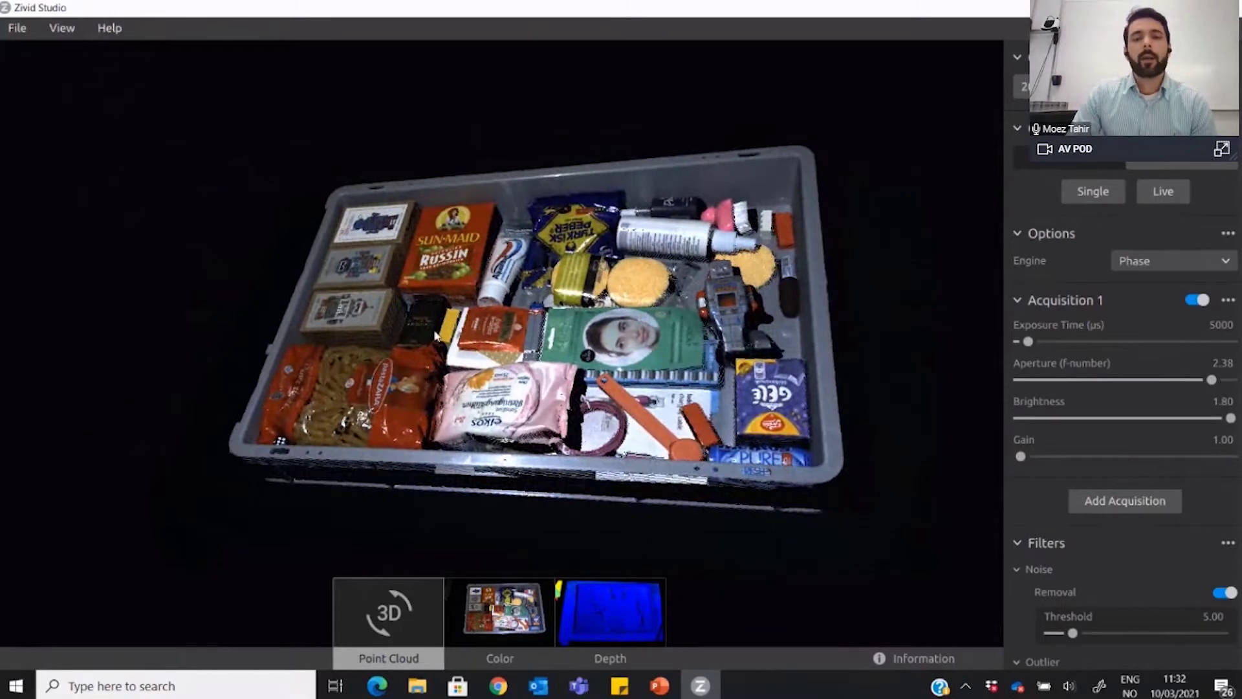
pyautogui.moveTo(437, 335); pyautogui.dragTo(509, 353)
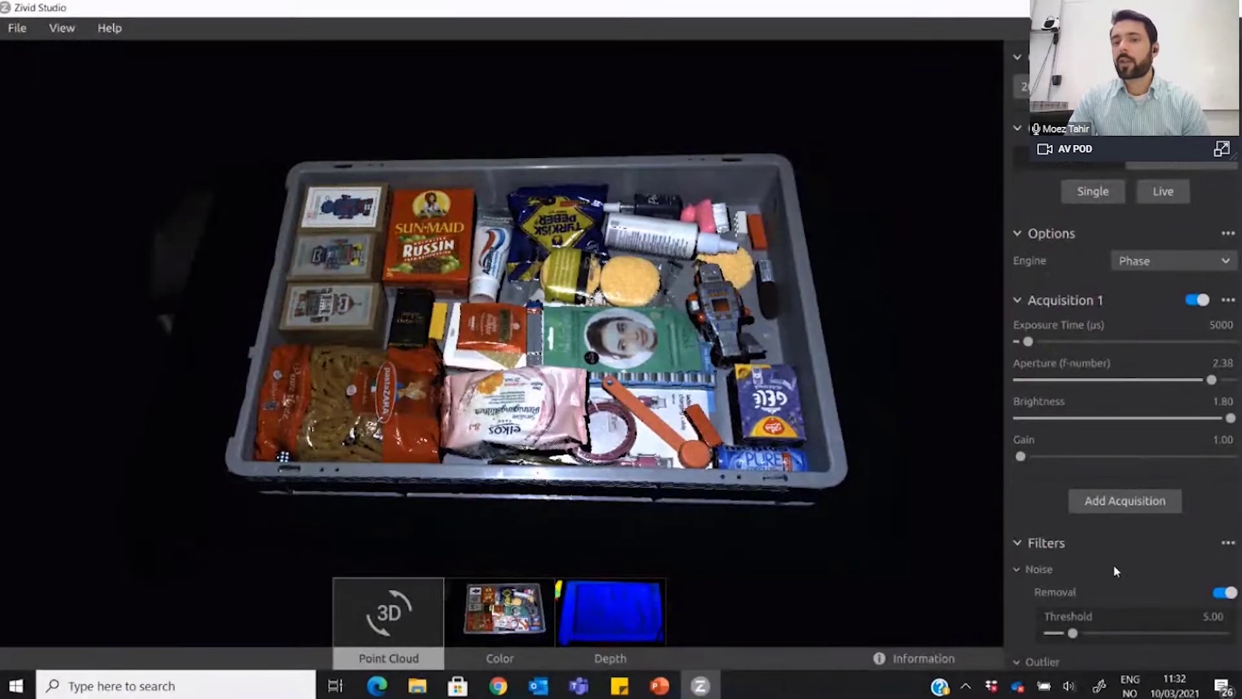
# Review the manual capture settings, covering Acquisition 1, the noise, outlier, reflection and smoothing filters, and contrast distortion
pyautogui.scroll(-6, 1128, 534)
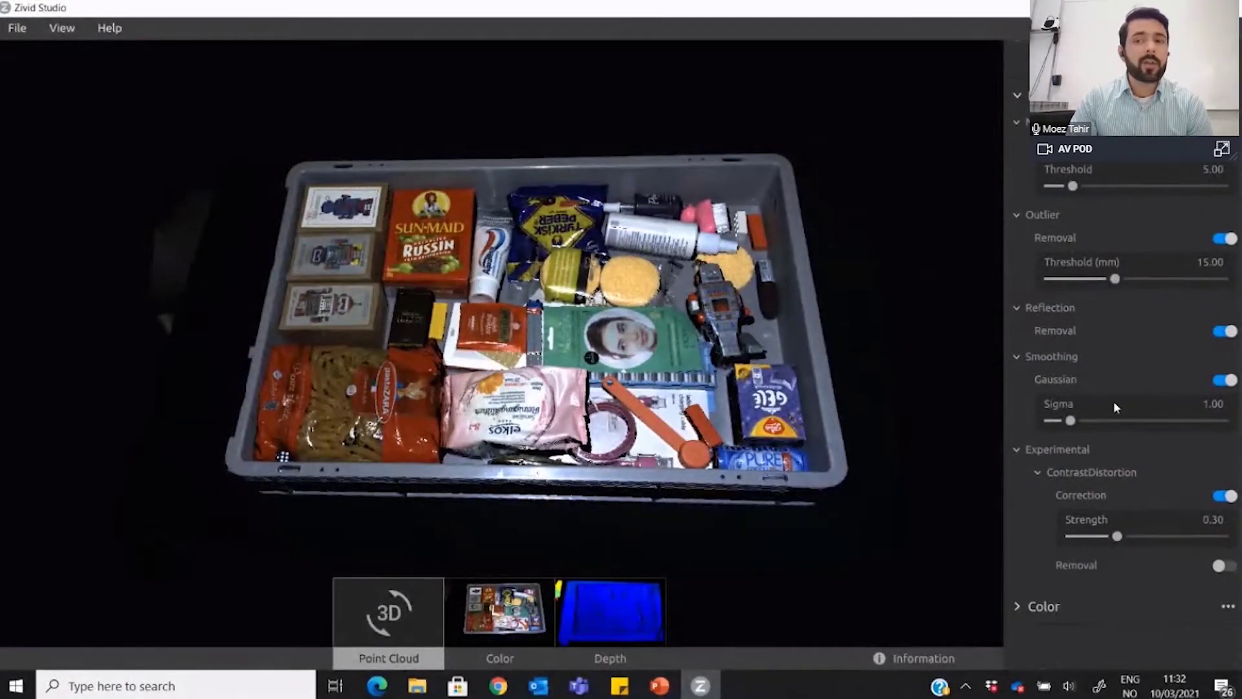
pyautogui.scroll(3, 1114, 404)
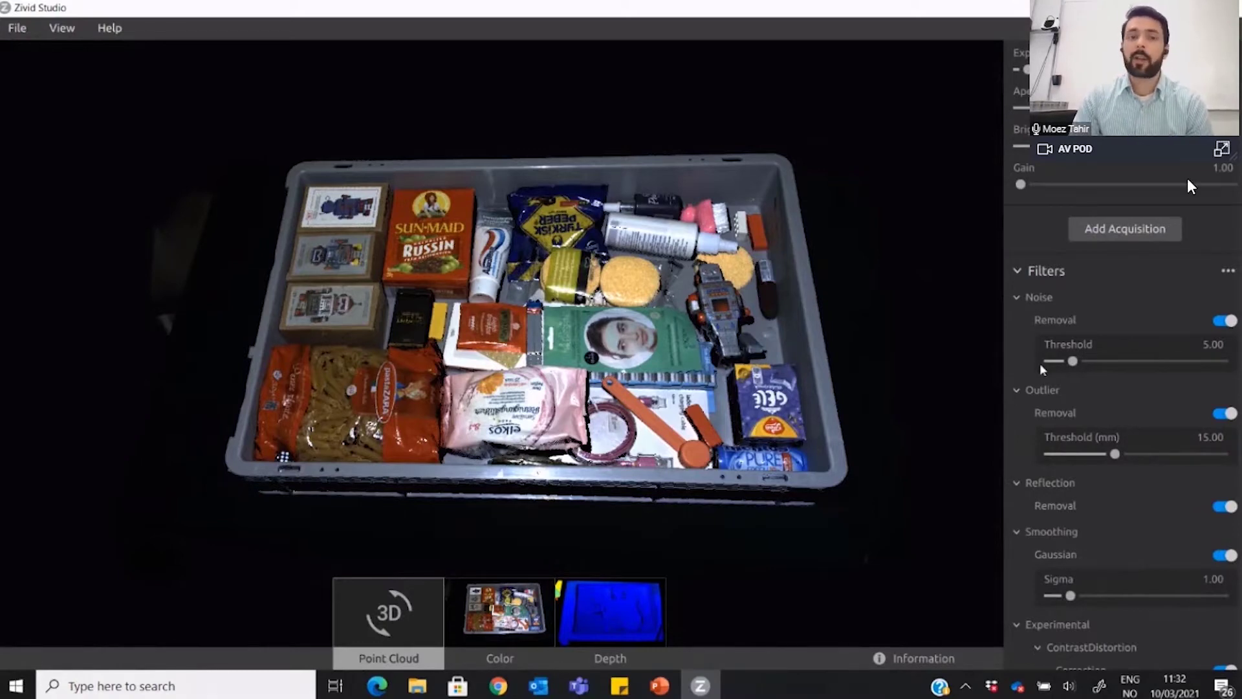
pyautogui.moveTo(1173, 8)
pyautogui.mouseDown()
pyautogui.moveTo(146, 8)
pyautogui.moveTo(1173, 28)
pyautogui.mouseUp()
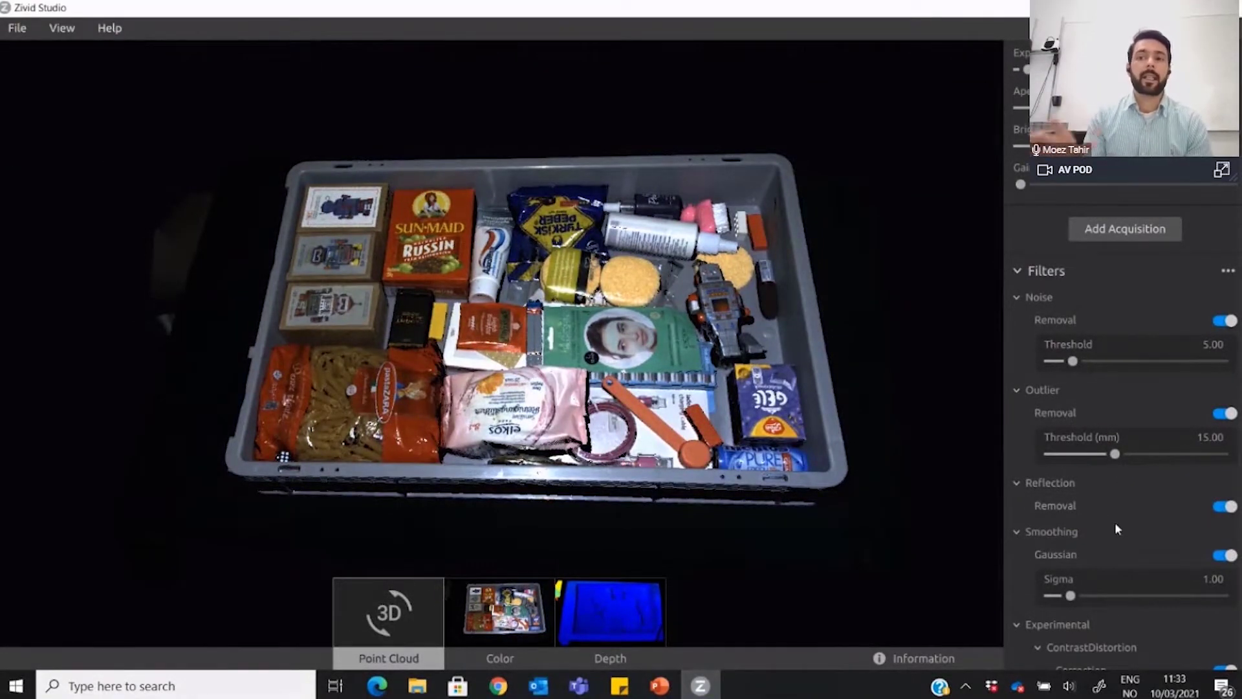
pyautogui.scroll(1, 1108, 333)
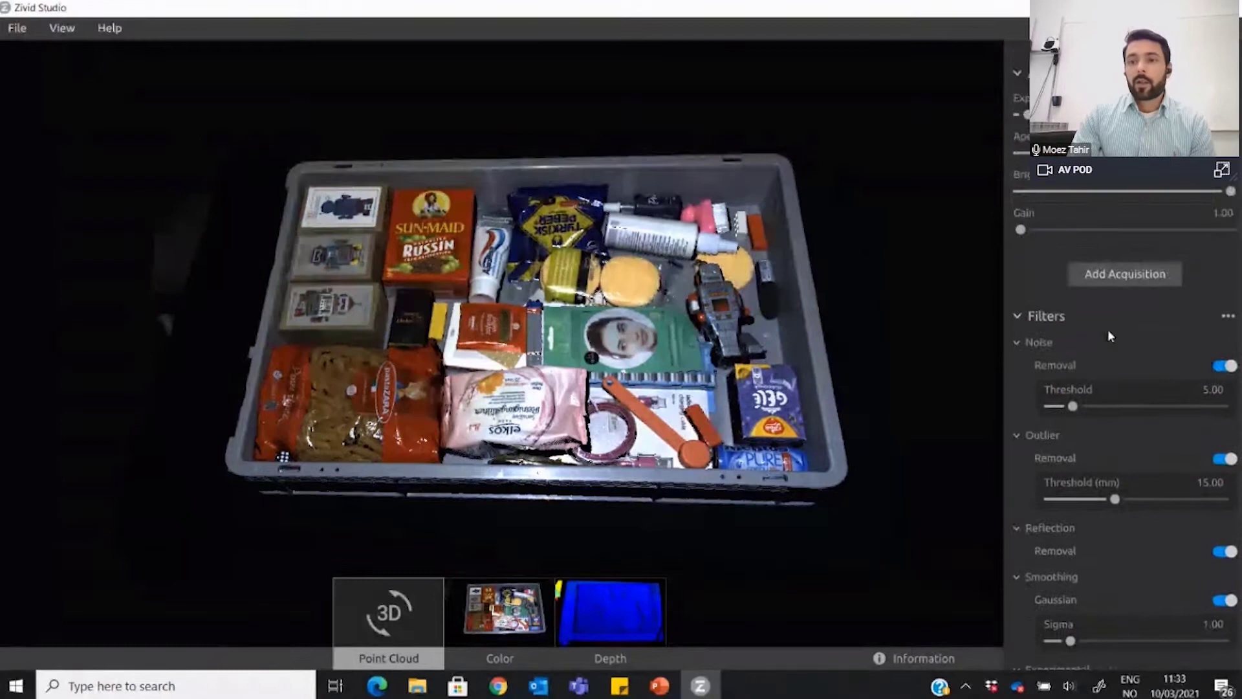
pyautogui.scroll(3, 1108, 332)
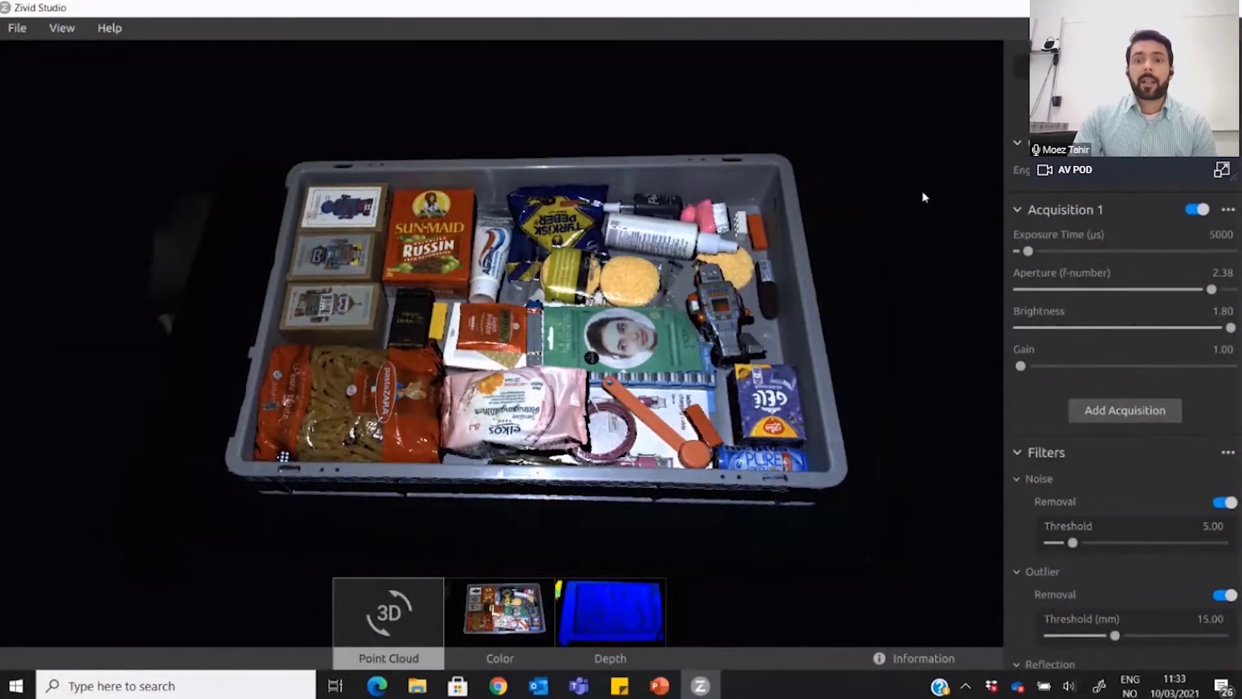
pyautogui.scroll(1, 925, 185)
pyautogui.scroll(-2, 926, 184)
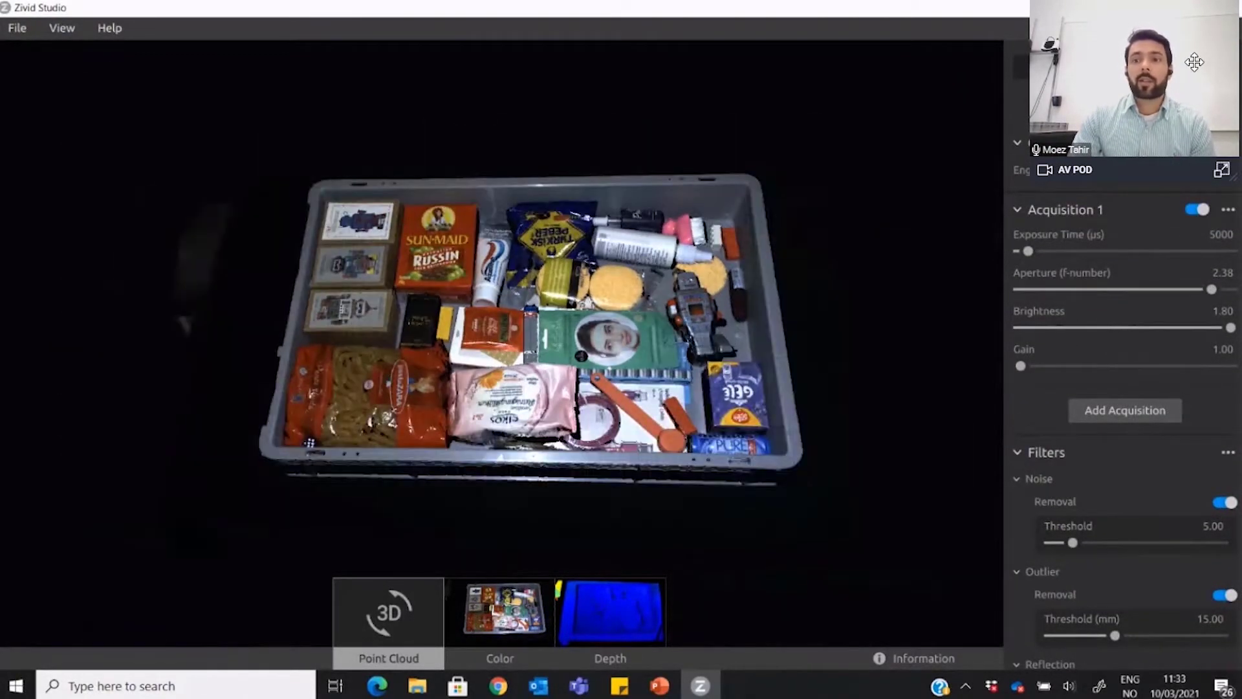
# Orbit the coloured point cloud to examine the pasta bag and the boxes in the bin
pyautogui.click(1123, 67)
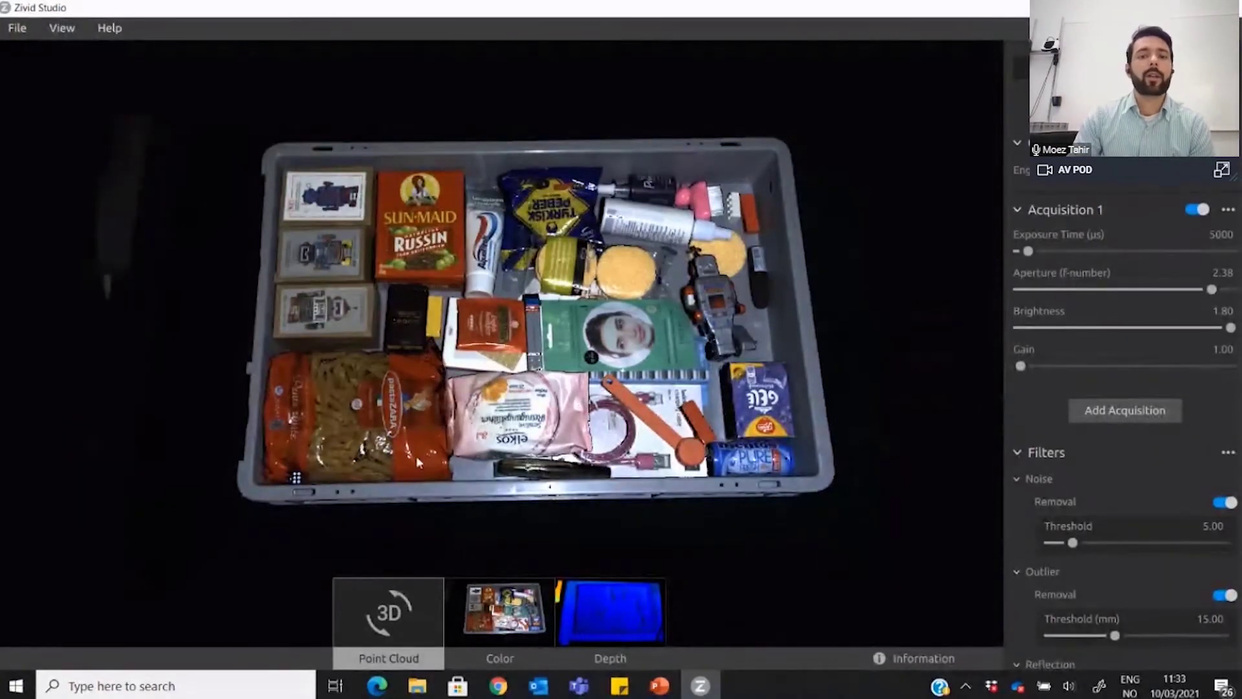
pyautogui.moveTo(417, 455)
pyautogui.mouseDown()
pyautogui.moveTo(411, 420)
pyautogui.moveTo(426, 450)
pyautogui.mouseUp()
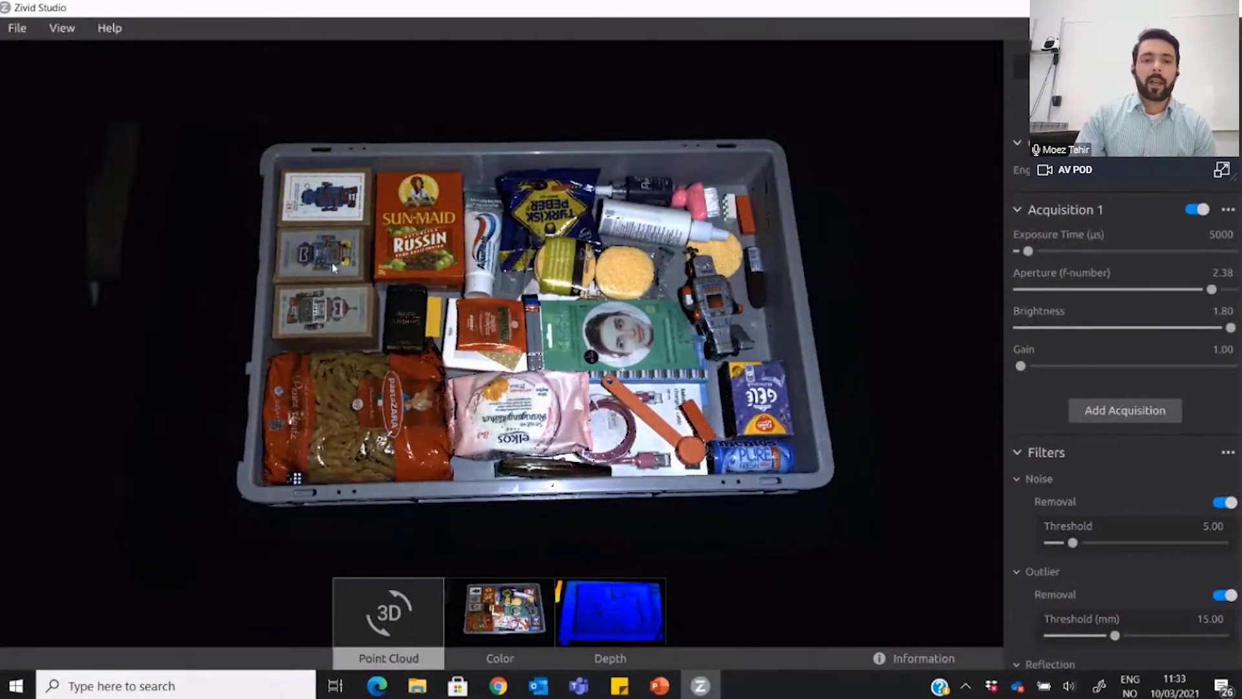
pyautogui.moveTo(444, 357); pyautogui.dragTo(398, 338)
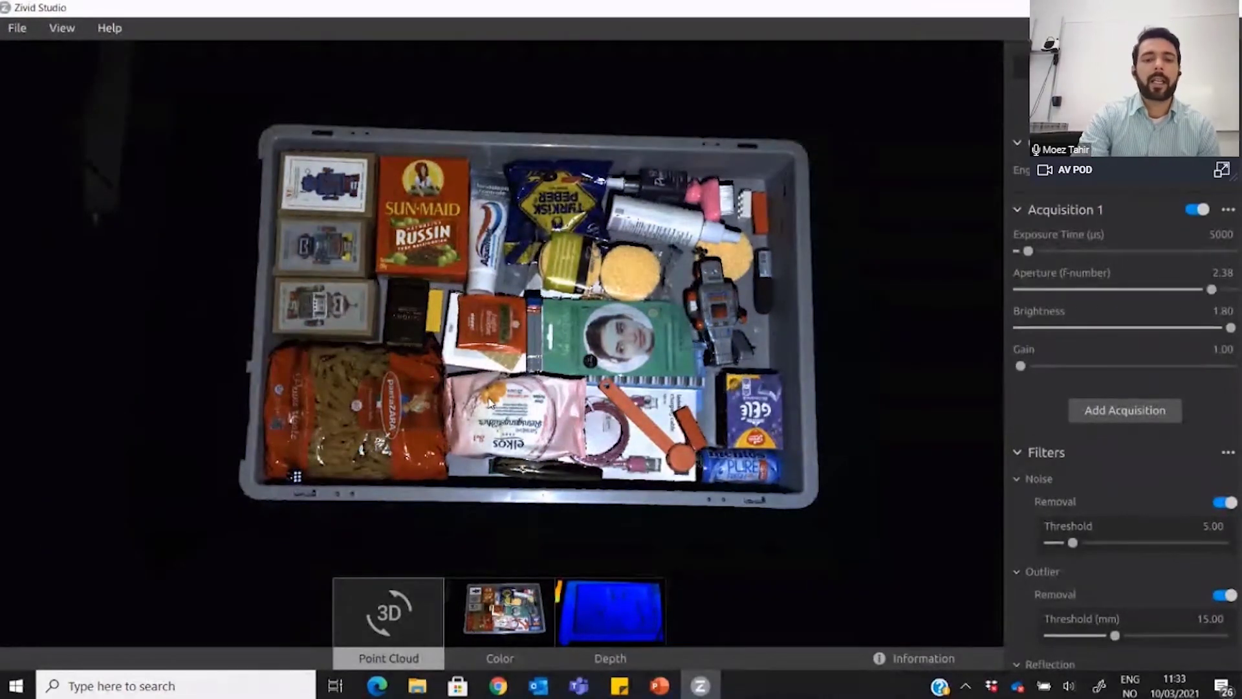
# Hide the point cloud's colour, examine the bin contents up close for missing data, and reset the view
pyautogui.press('c')
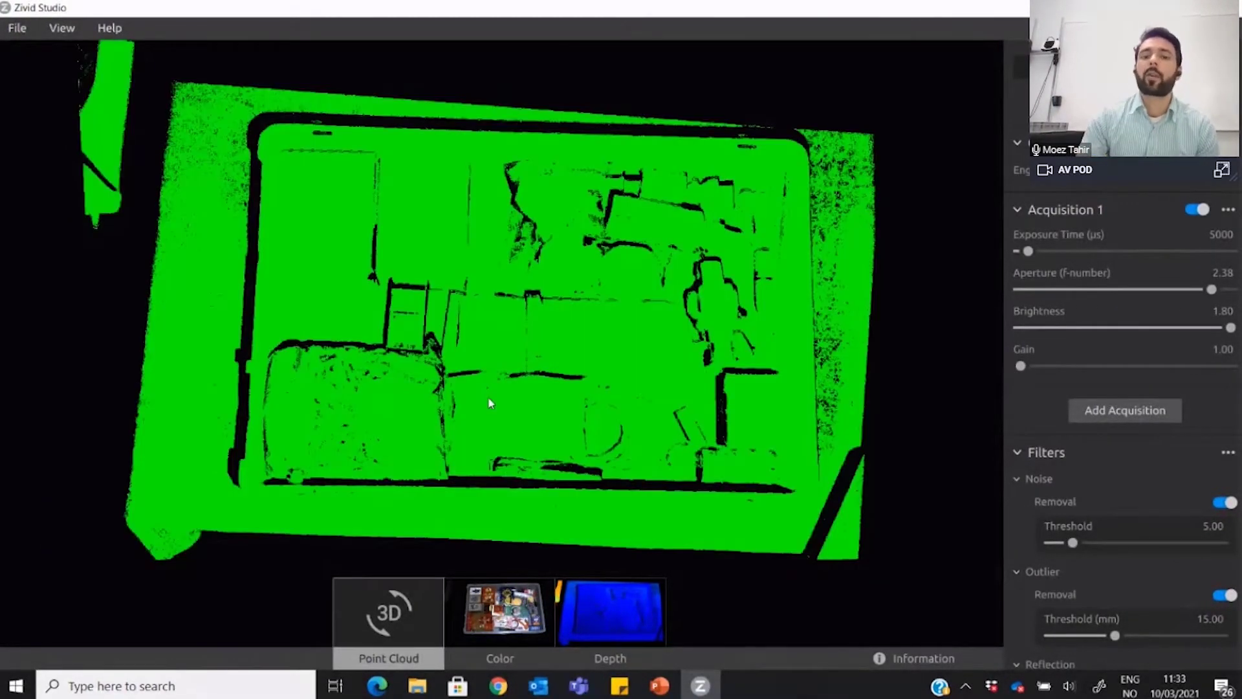
pyautogui.moveTo(569, 456); pyautogui.dragTo(657, 231)
pyautogui.scroll(10, 499, 338)
pyautogui.scroll(4, 508, 282)
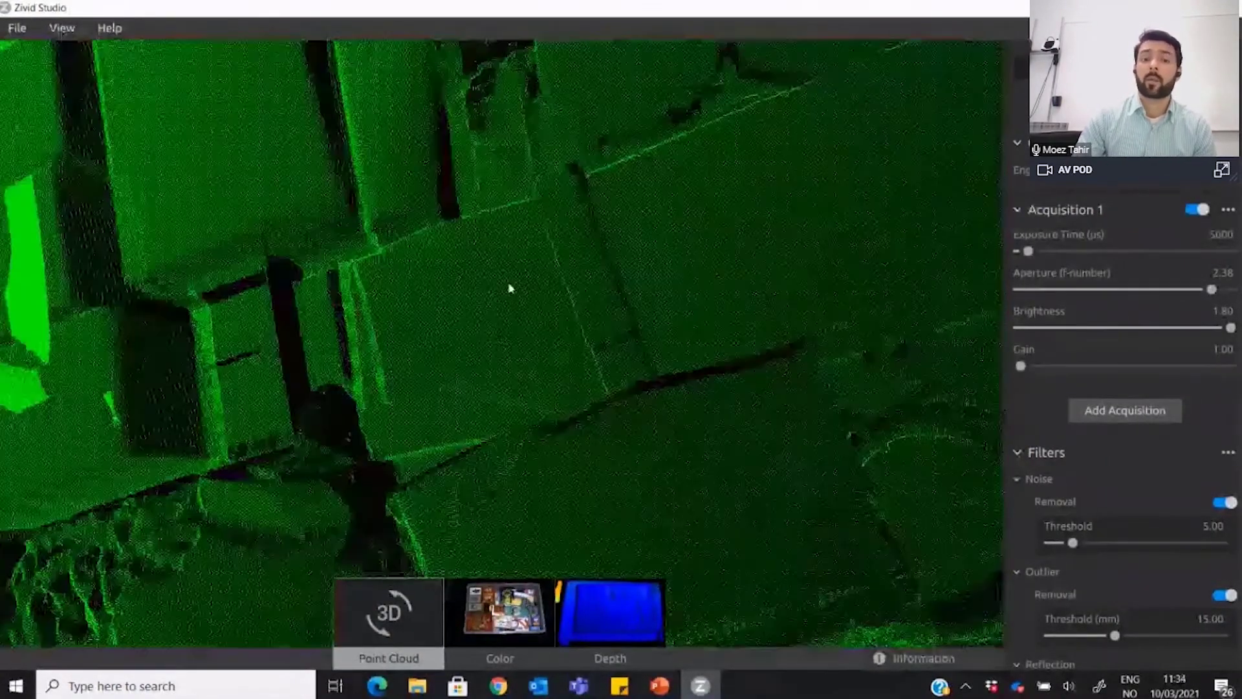
pyautogui.scroll(-10, 508, 282)
pyautogui.moveTo(792, 120); pyautogui.dragTo(492, 252)
pyautogui.press('r')
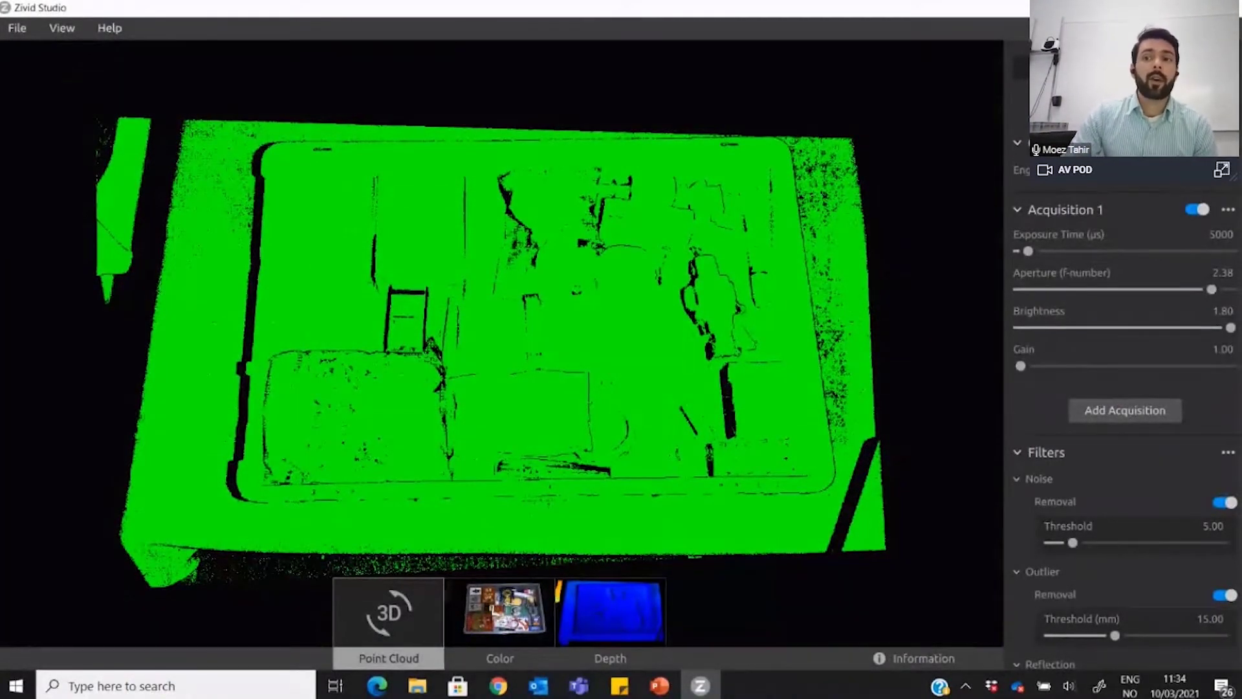
# Set the assisted mode's max capture time to 0.6 seconds and run Analyze & Capture on the scene
pyautogui.scroll(5, 1125, 323)
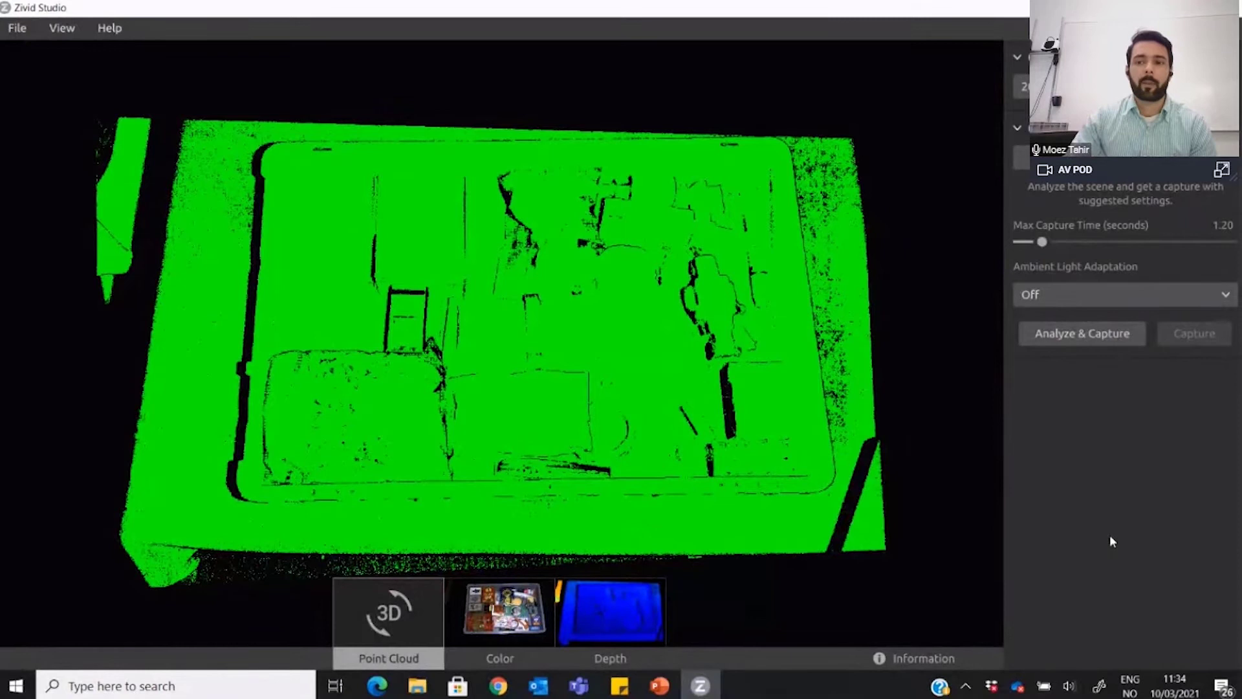
pyautogui.doubleClick(1225, 226)
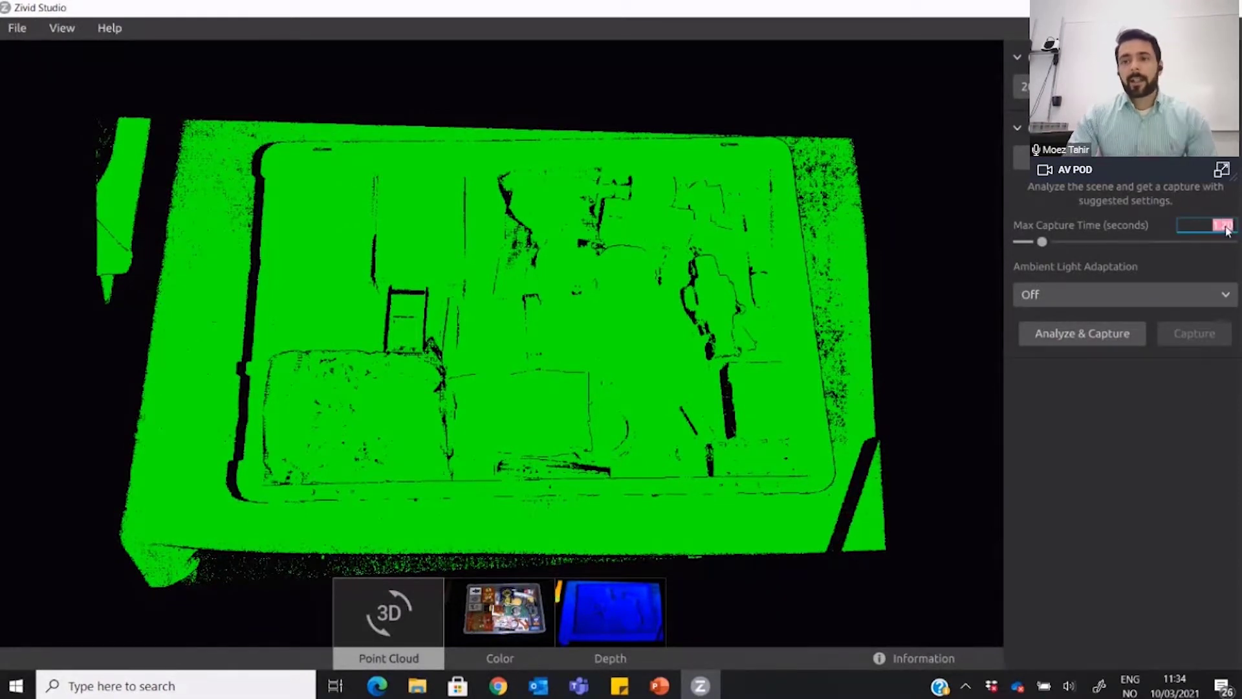
pyautogui.write('0')
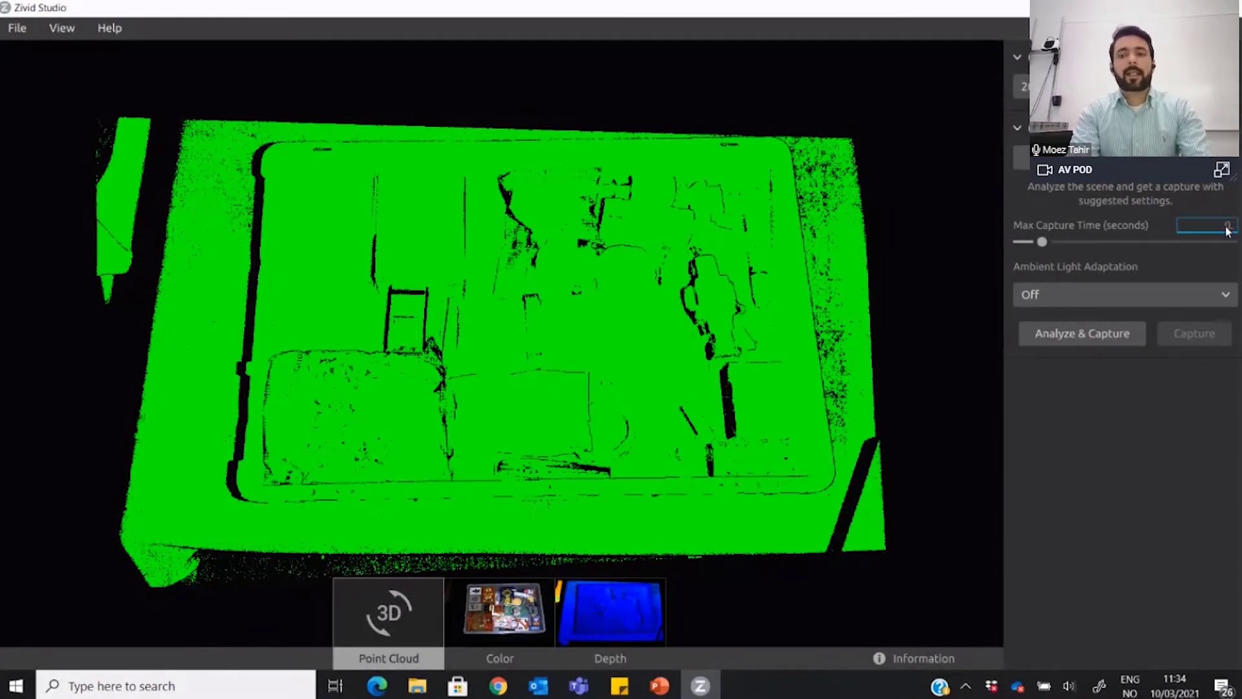
pyautogui.write('.6')
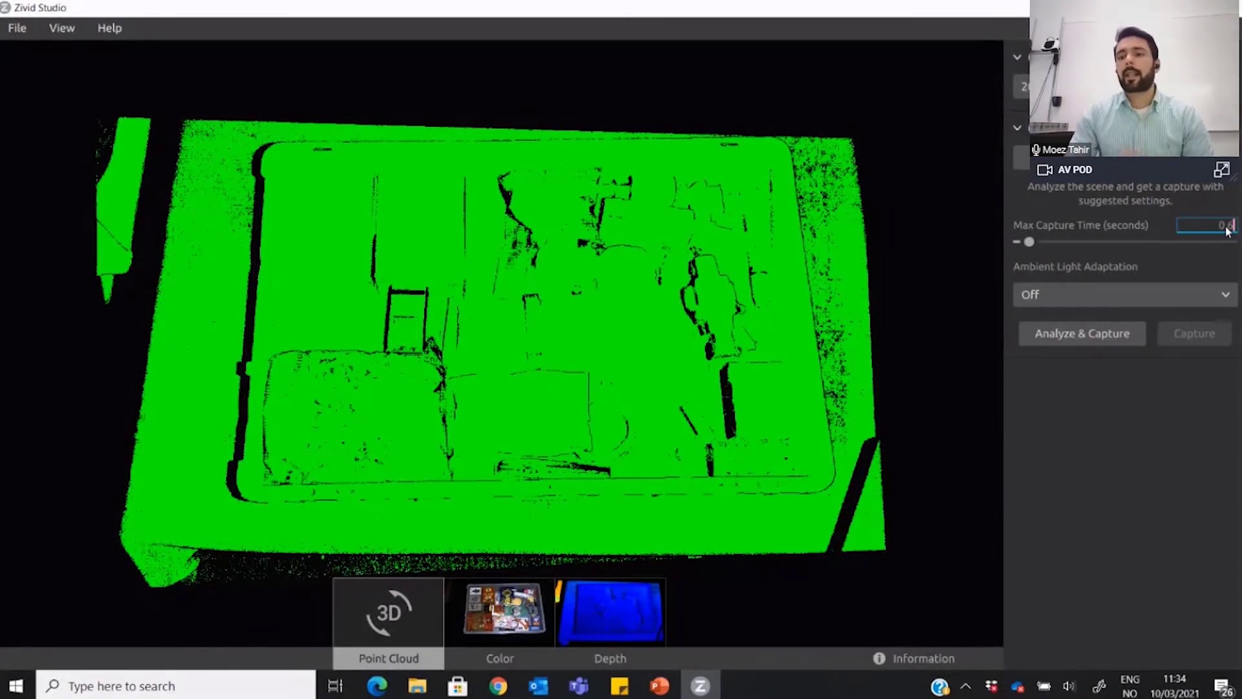
pyautogui.click(1079, 335)
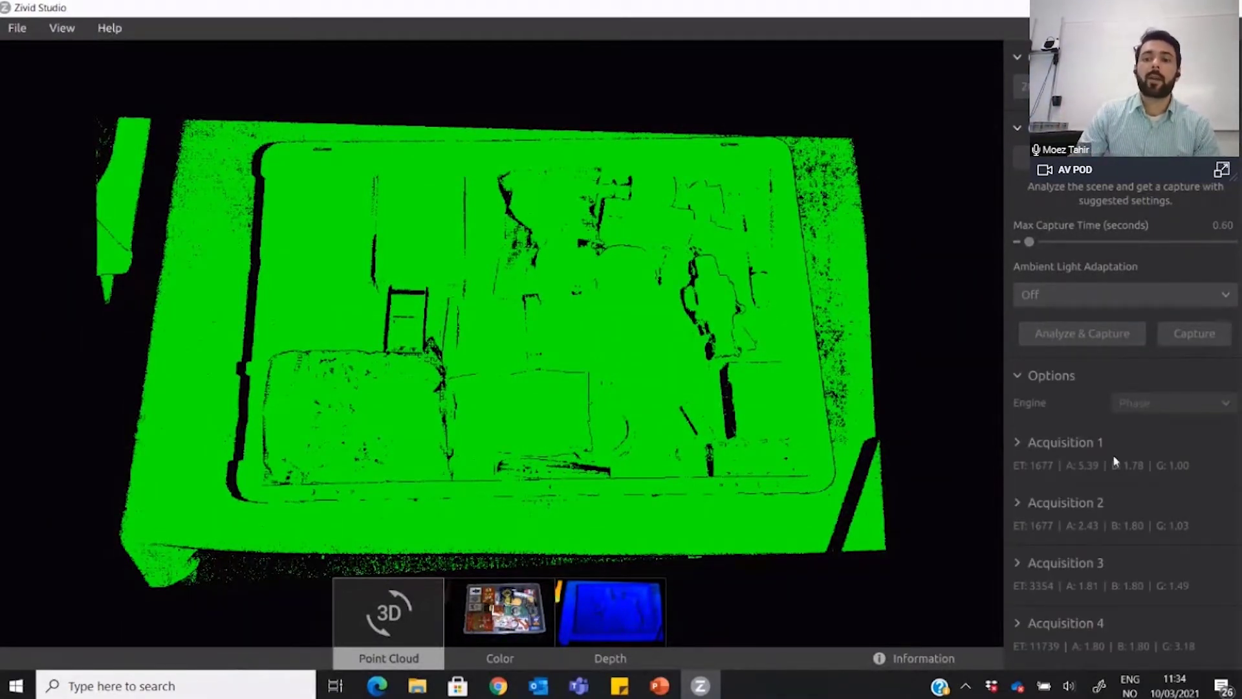
pyautogui.scroll(-1, 1112, 452)
pyautogui.scroll(-1, 1112, 456)
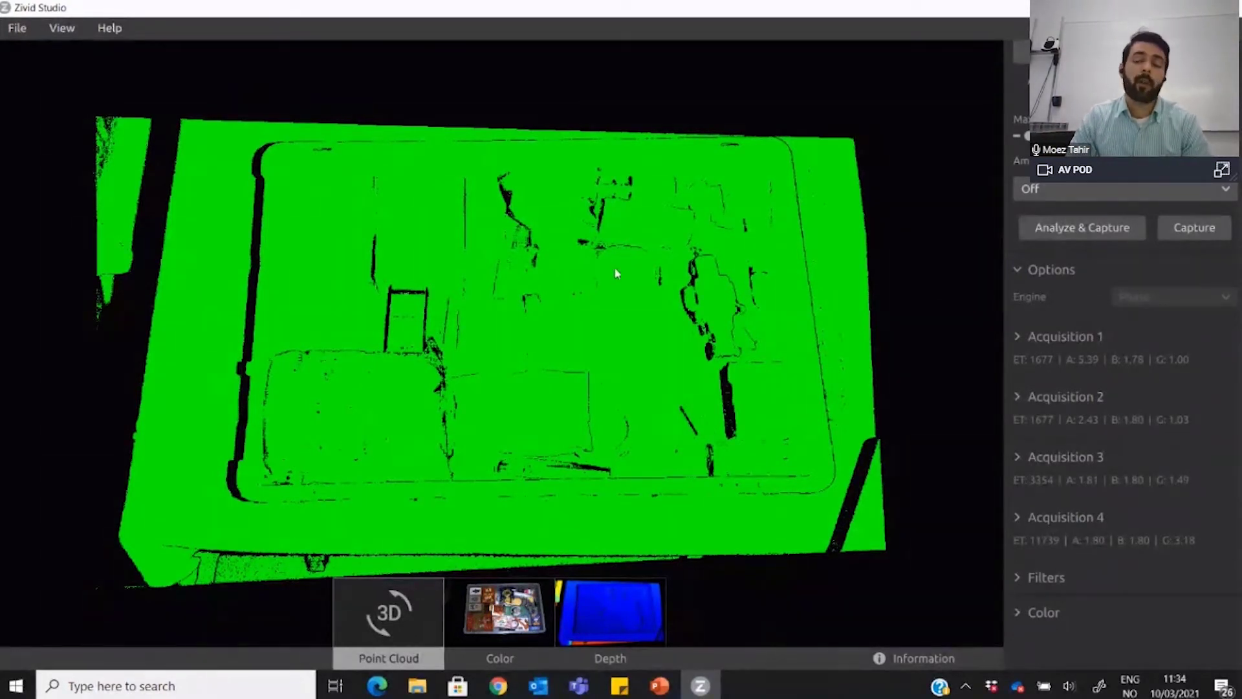
# Orbit the new point cloud and show its colour again to examine the captured bin contents
pyautogui.moveTo(641, 275); pyautogui.dragTo(593, 277)
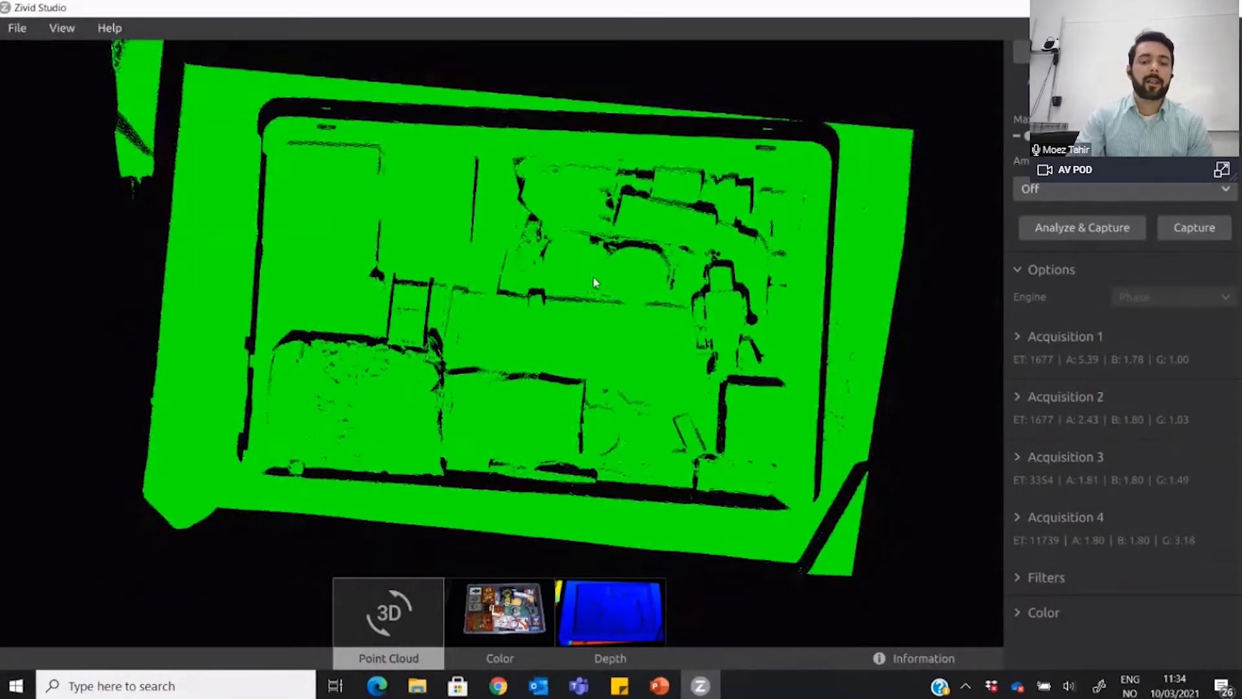
pyautogui.press('c')
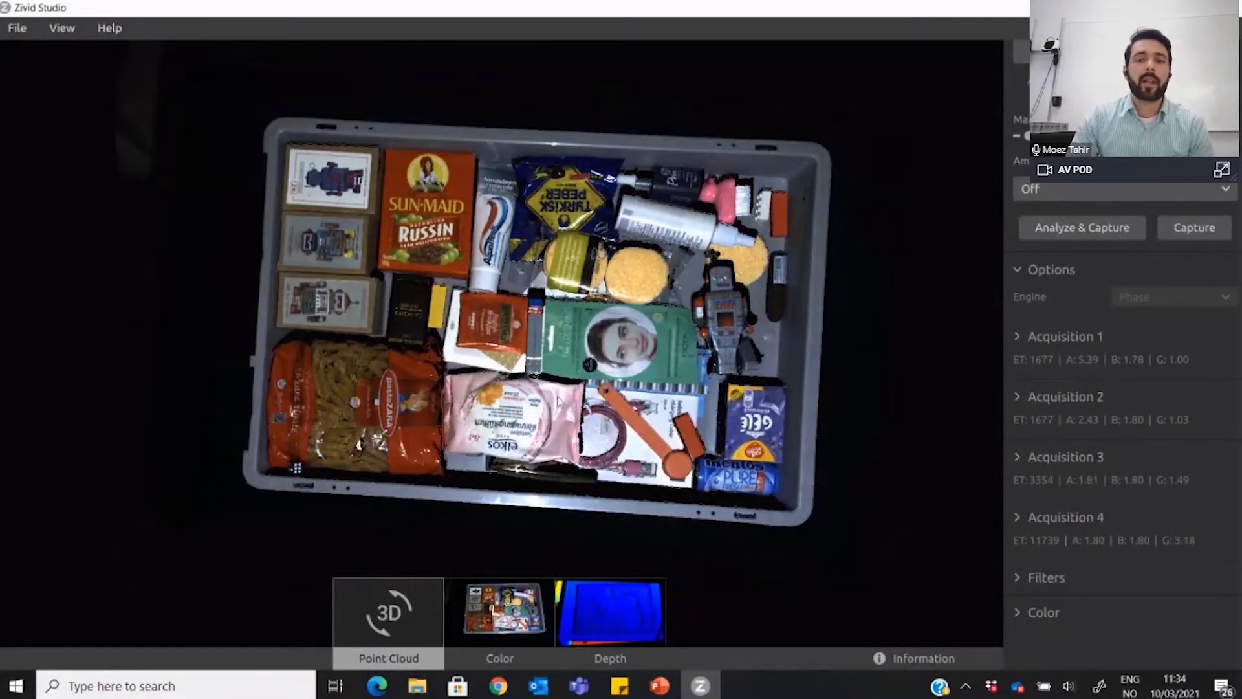
pyautogui.moveTo(594, 278); pyautogui.dragTo(540, 382)
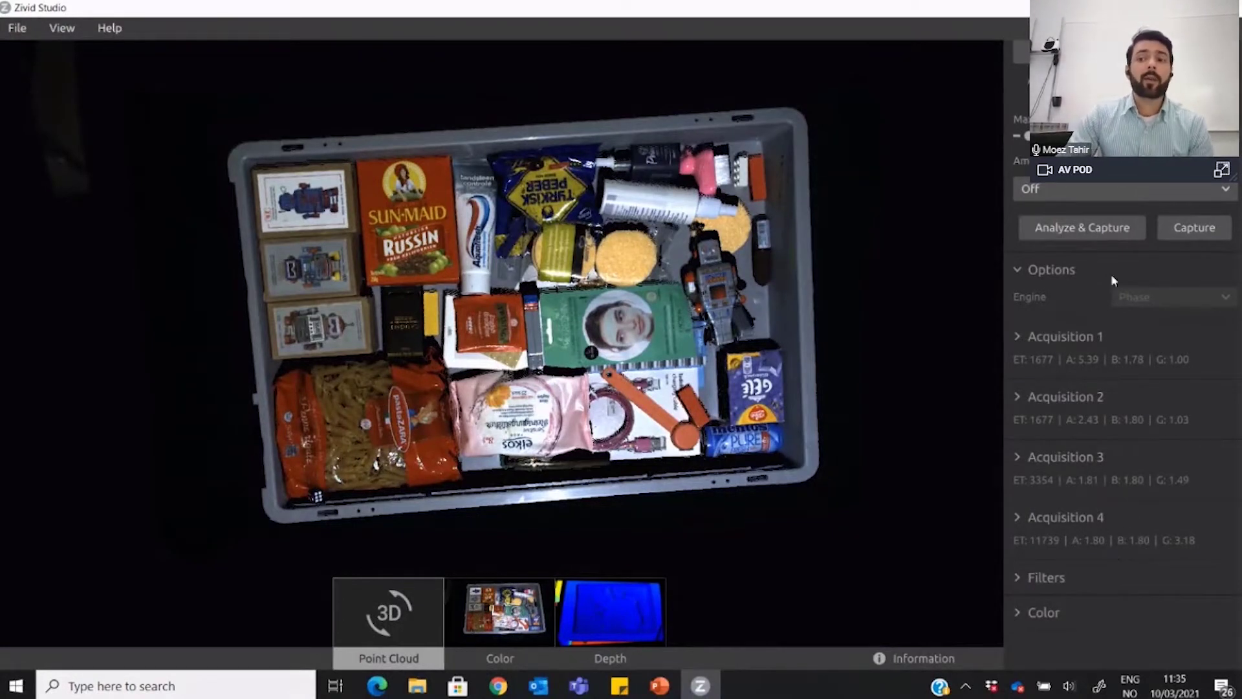
# Return to manual capture mode and disable Acquisition 4 and Acquisition 3
pyautogui.scroll(1, 1141, 187)
pyautogui.scroll(1, 1140, 186)
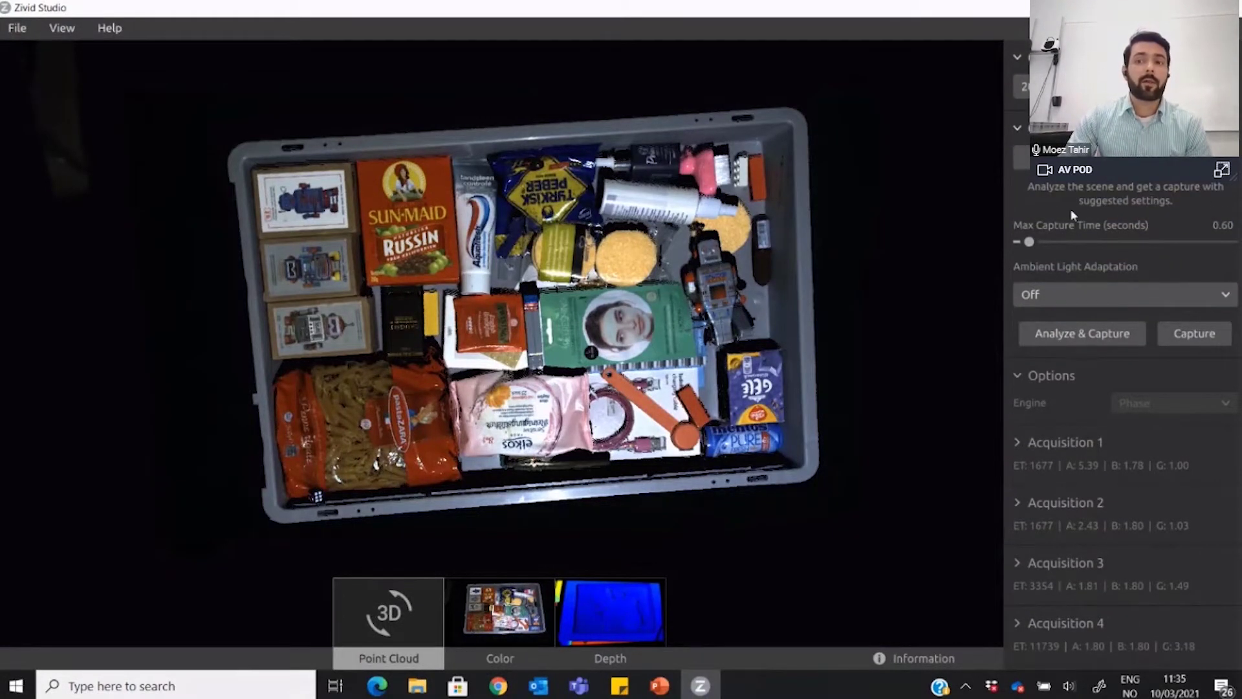
pyautogui.click(1181, 157)
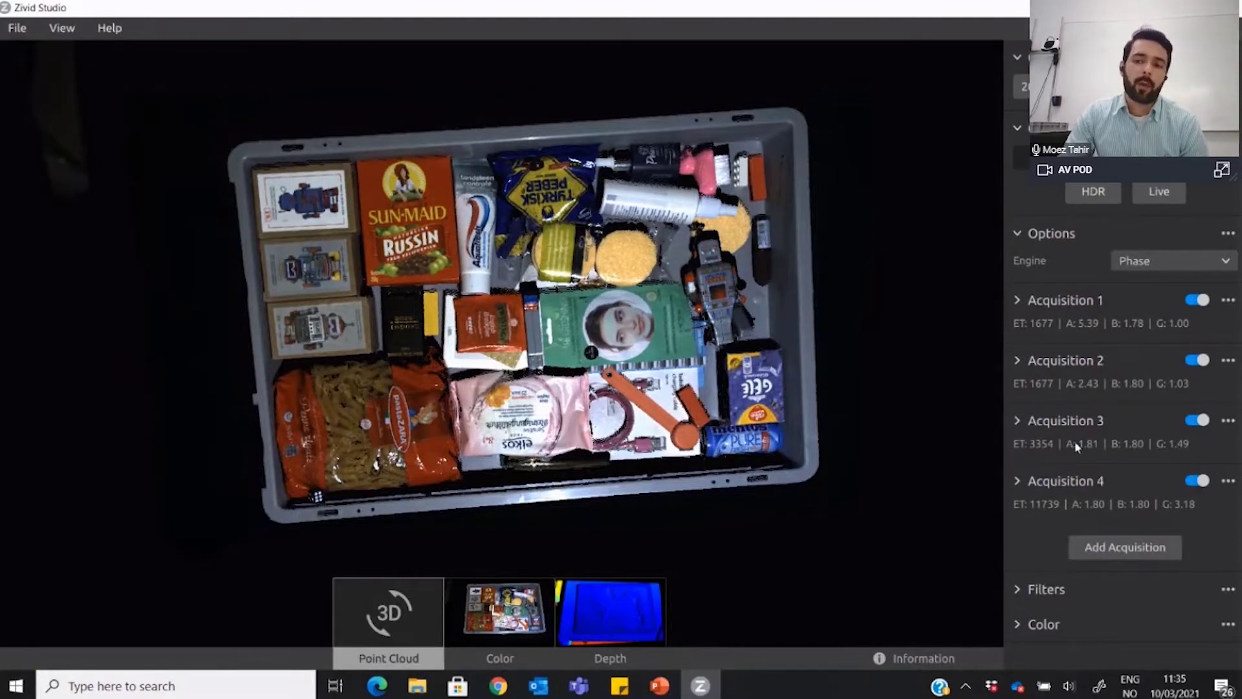
pyautogui.click(1198, 481)
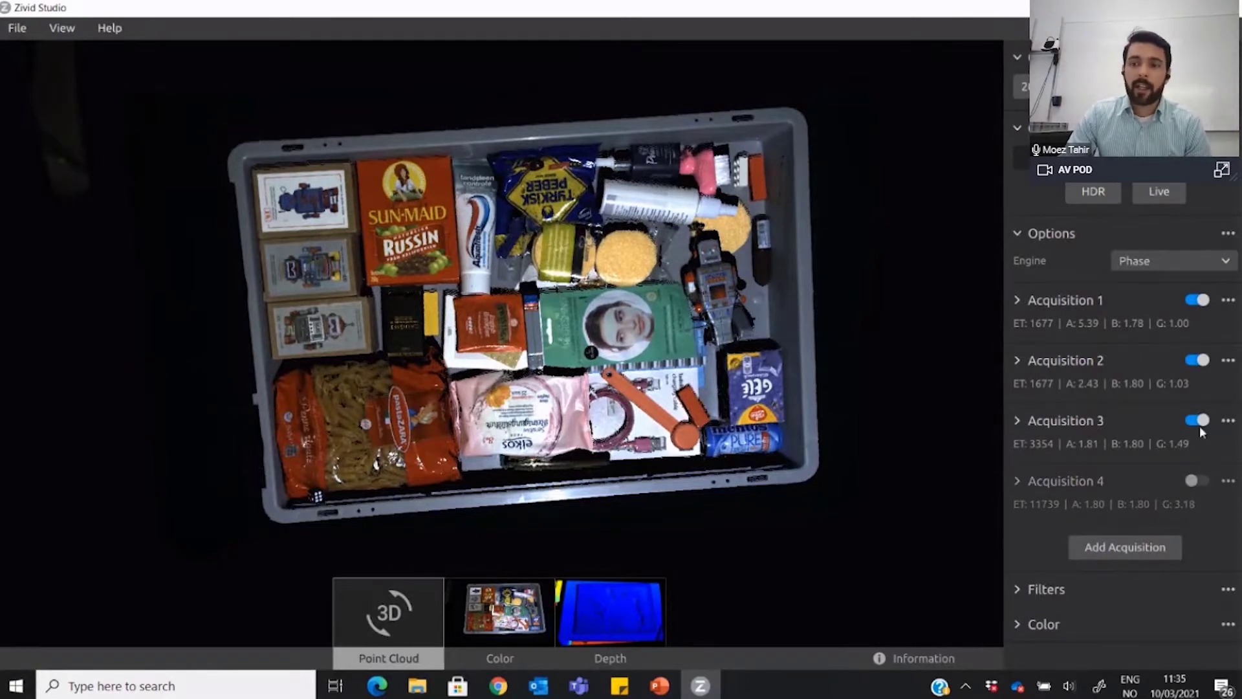
pyautogui.click(1198, 421)
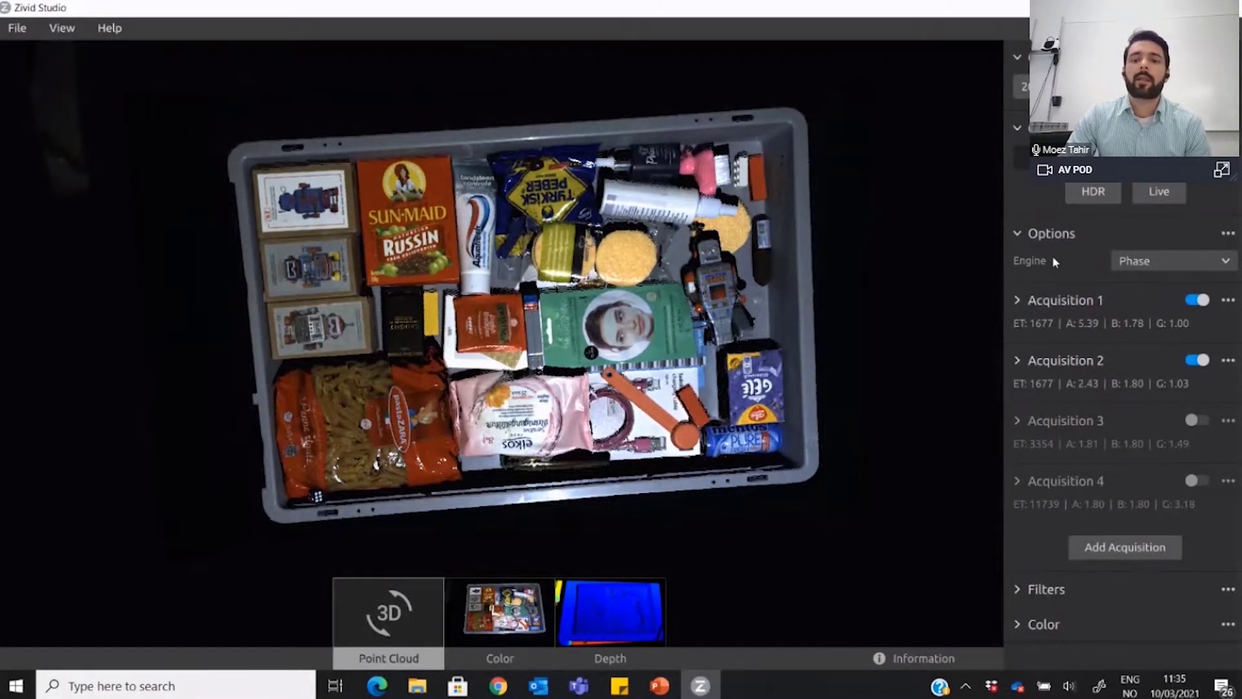
# Check the settings of Acquisitions 1 and 2 and take an HDR capture with these two acquisitions
pyautogui.moveTo(1051, 260)
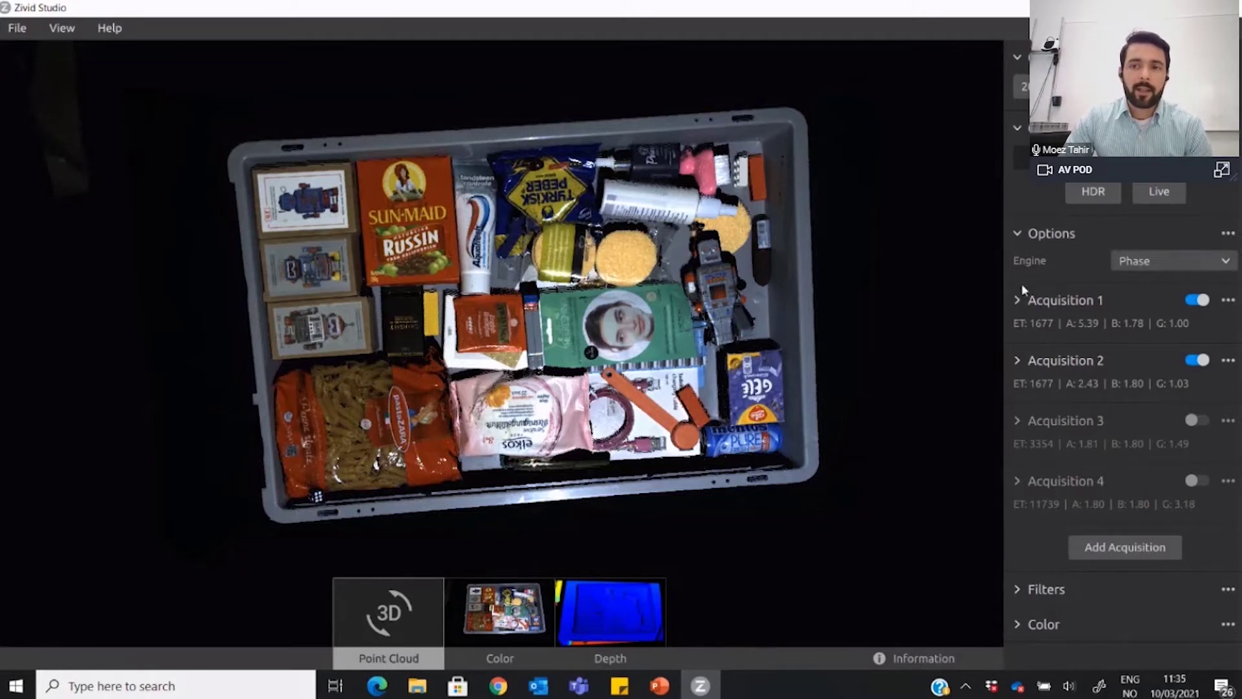
pyautogui.click(1019, 302)
pyautogui.click(1021, 301)
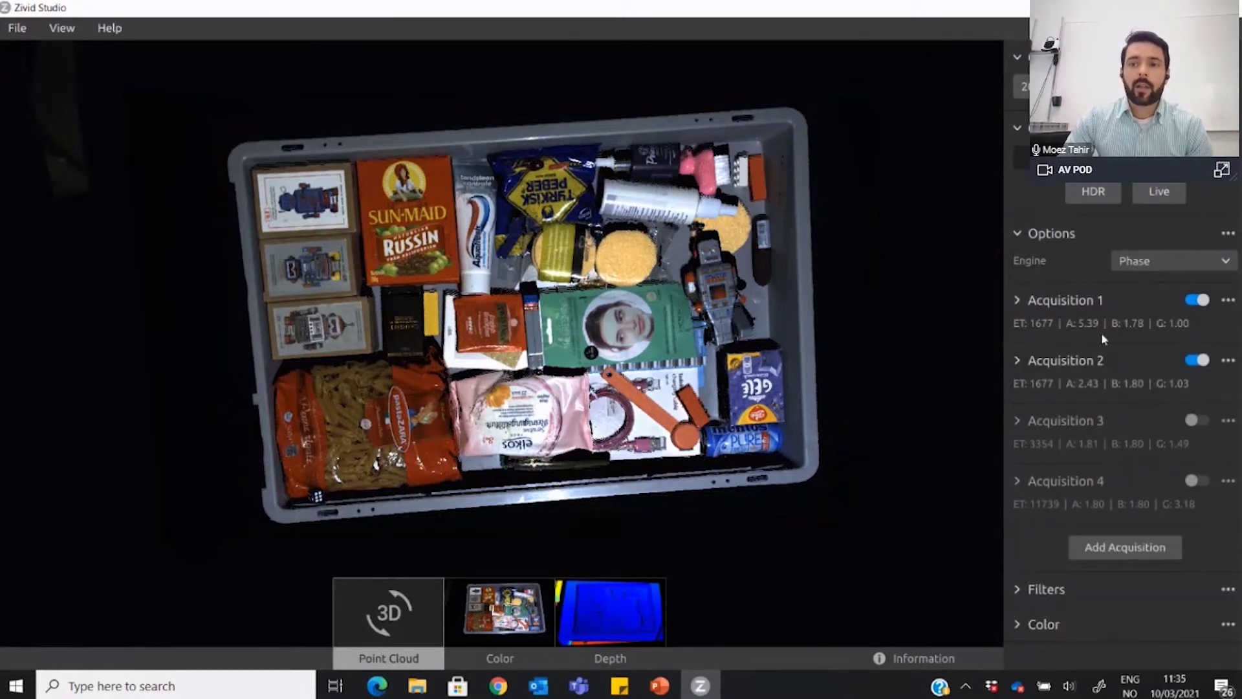
pyautogui.click(1019, 361)
pyautogui.click(1019, 361)
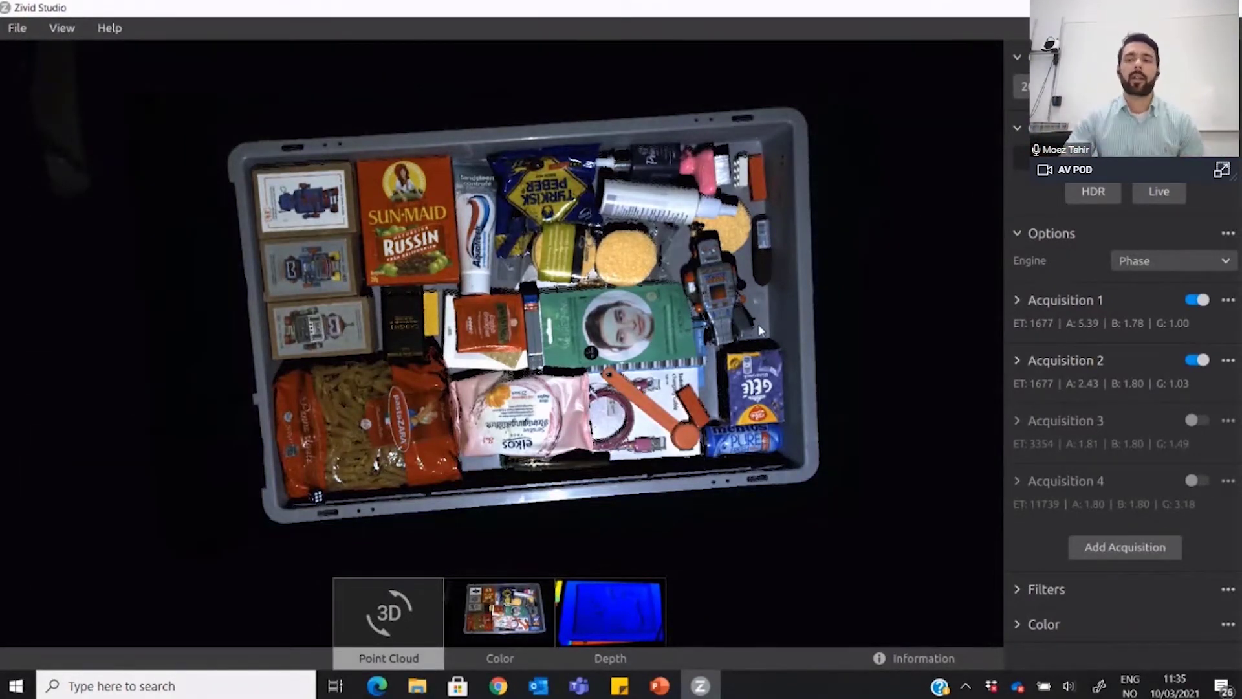
pyautogui.click(1093, 192)
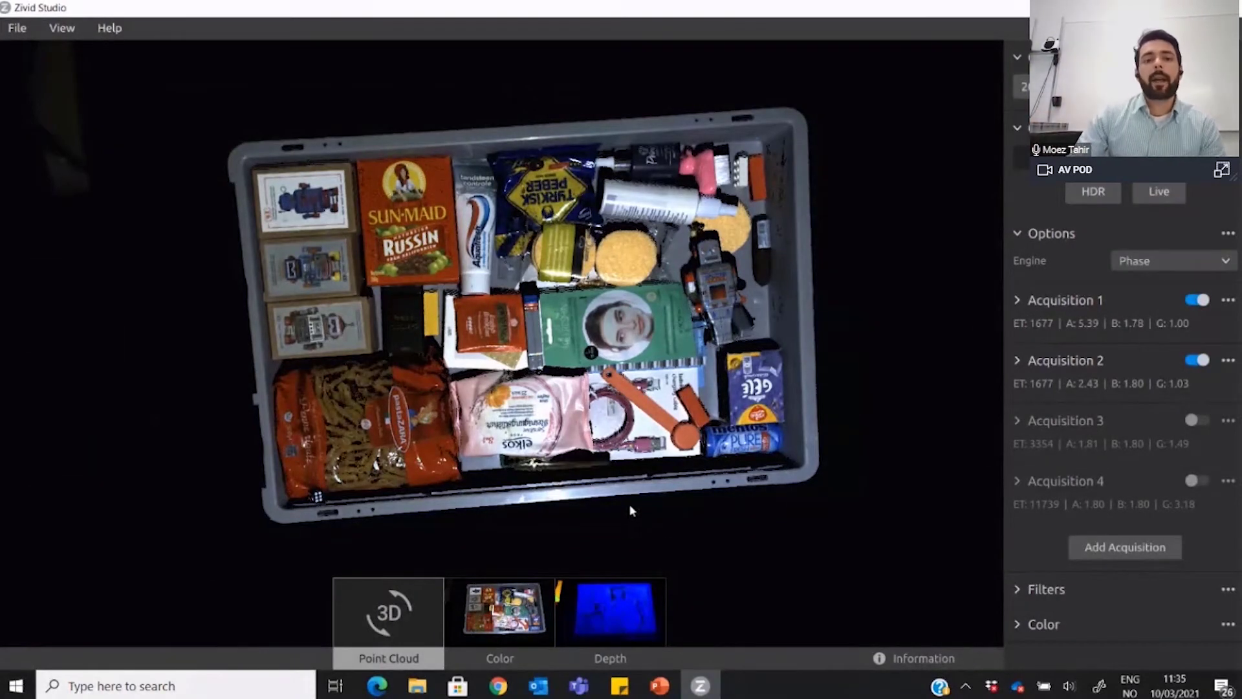
# Examine the HDR point cloud's coverage with its colour hidden, and compare it up close with colour shown
pyautogui.moveTo(370, 362); pyautogui.dragTo(380, 291)
pyautogui.moveTo(541, 302); pyautogui.dragTo(545, 327)
pyautogui.press('c')
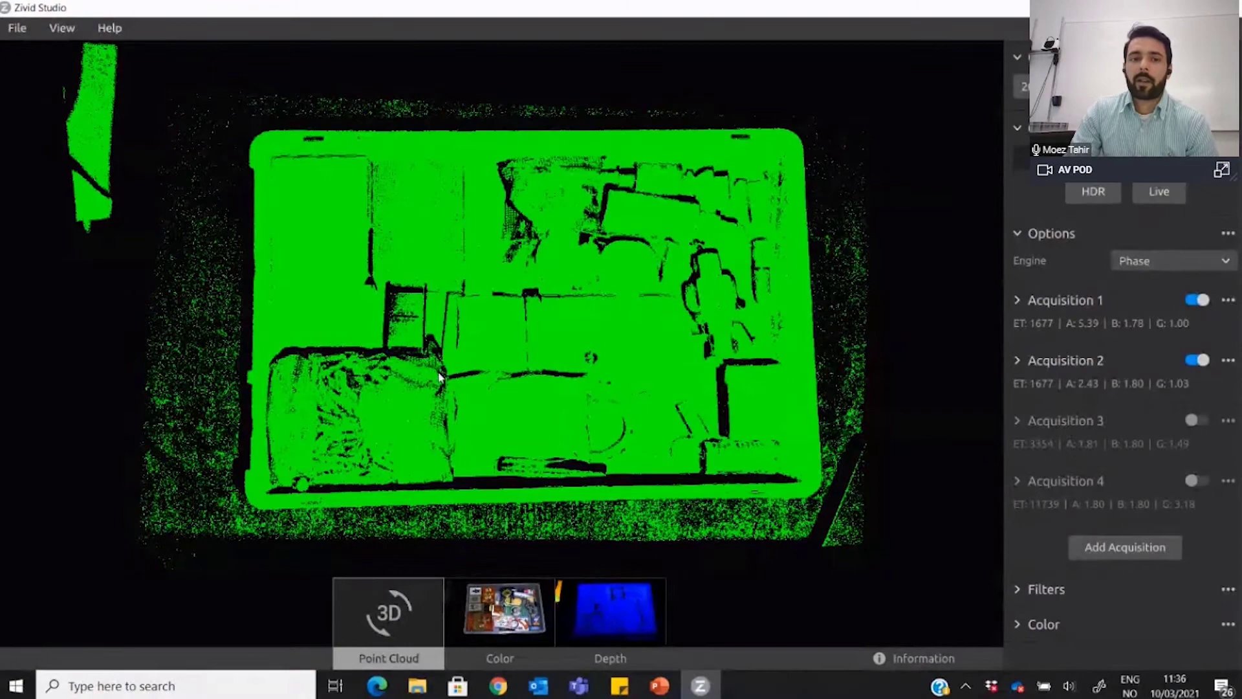
pyautogui.scroll(10, 366, 299)
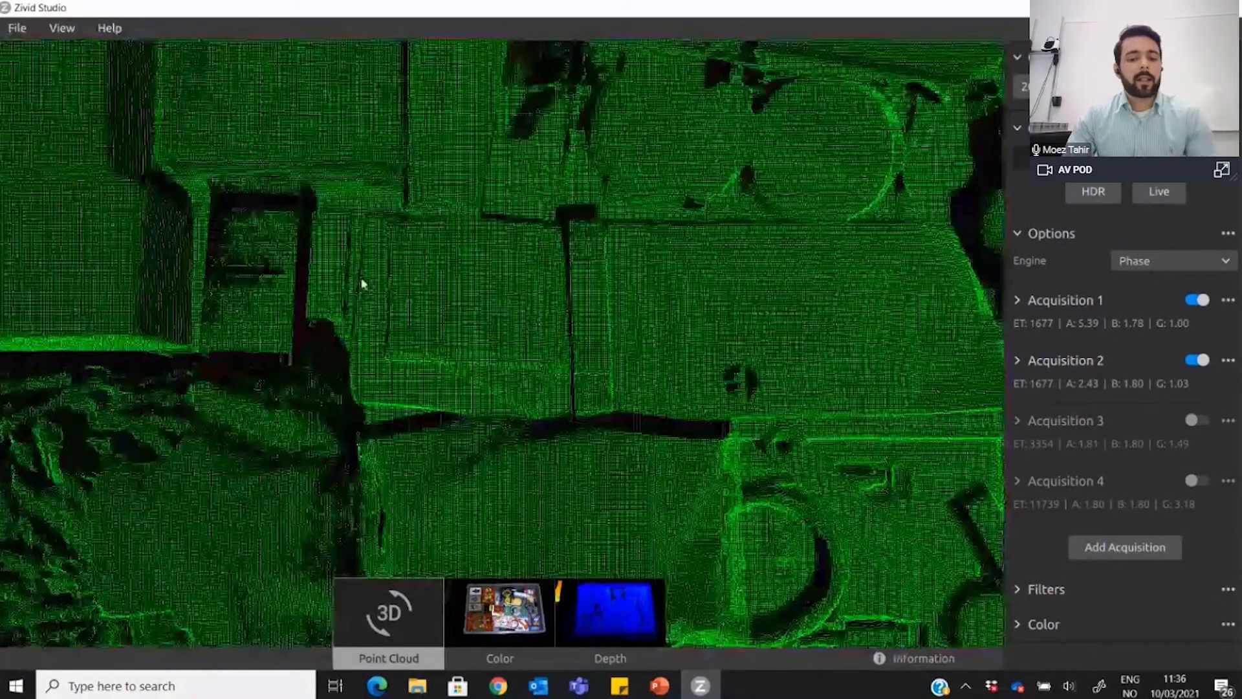
pyautogui.press('c')
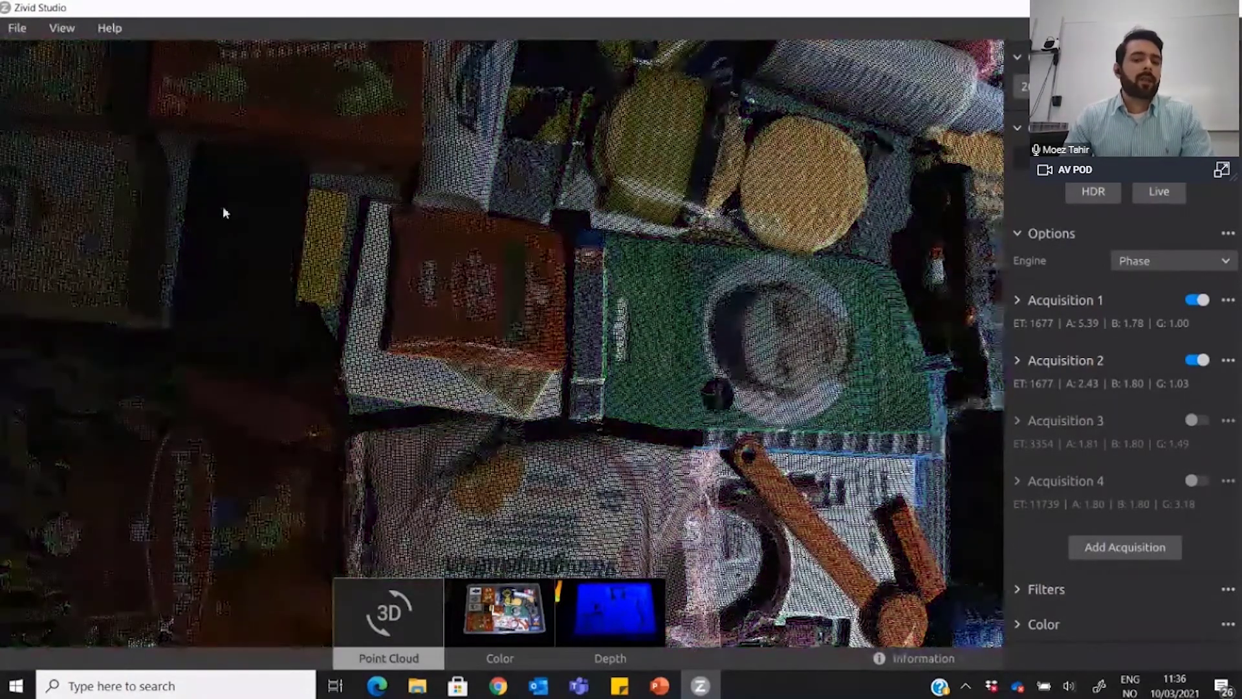
# Hide the point cloud's colour, enable Acquisition 3 and take an HDR capture with Acquisitions 1 to 3
pyautogui.press('c')
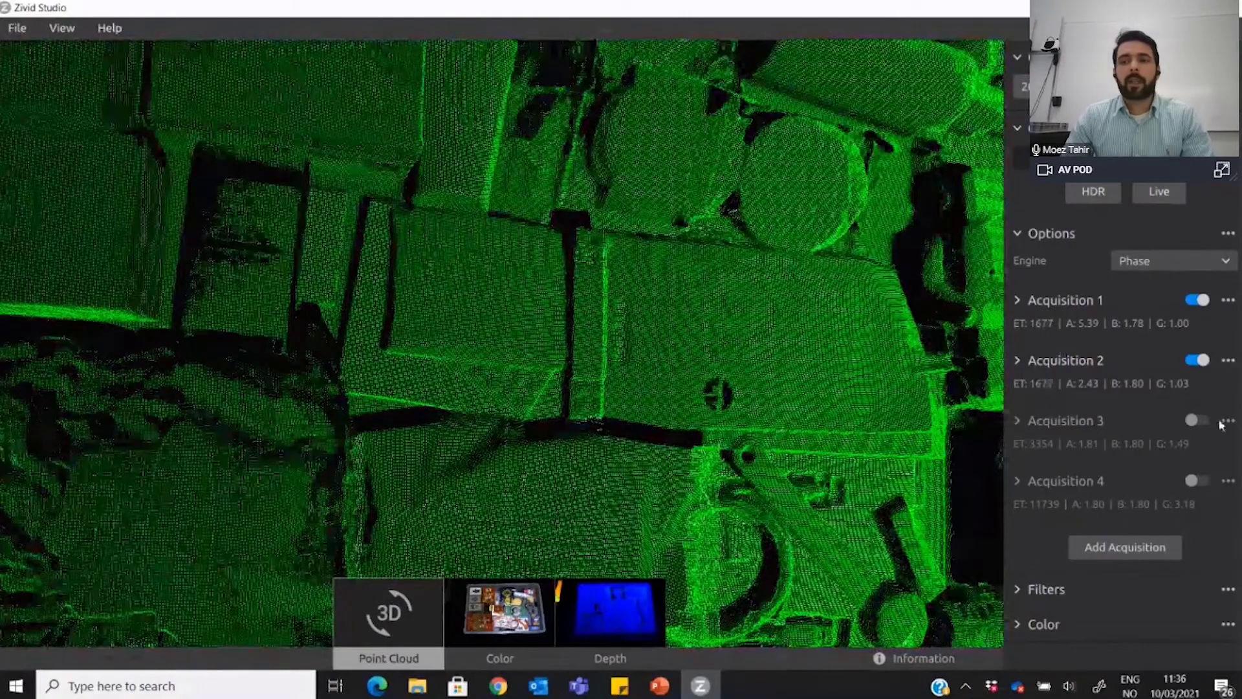
pyautogui.click(1197, 420)
pyautogui.click(1102, 197)
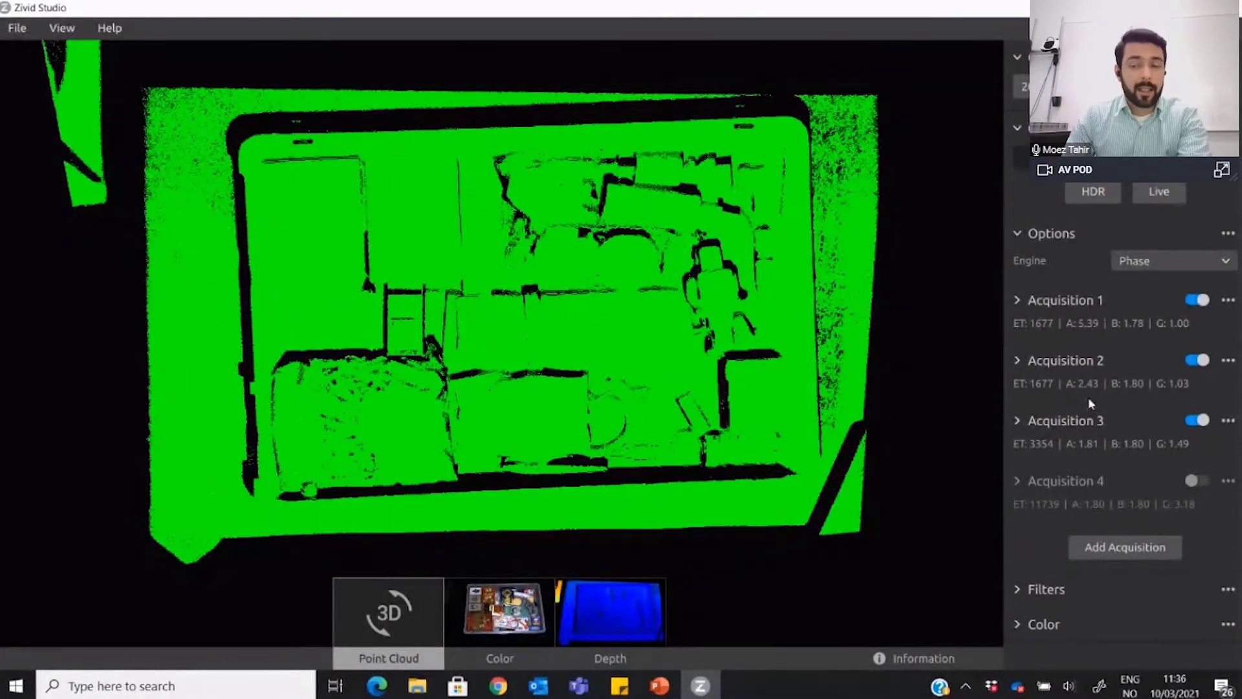
# Examine the three-acquisition point cloud, reset its view and read the description of the reflection removal filter
pyautogui.moveTo(827, 427); pyautogui.dragTo(681, 361)
pyautogui.press('r')
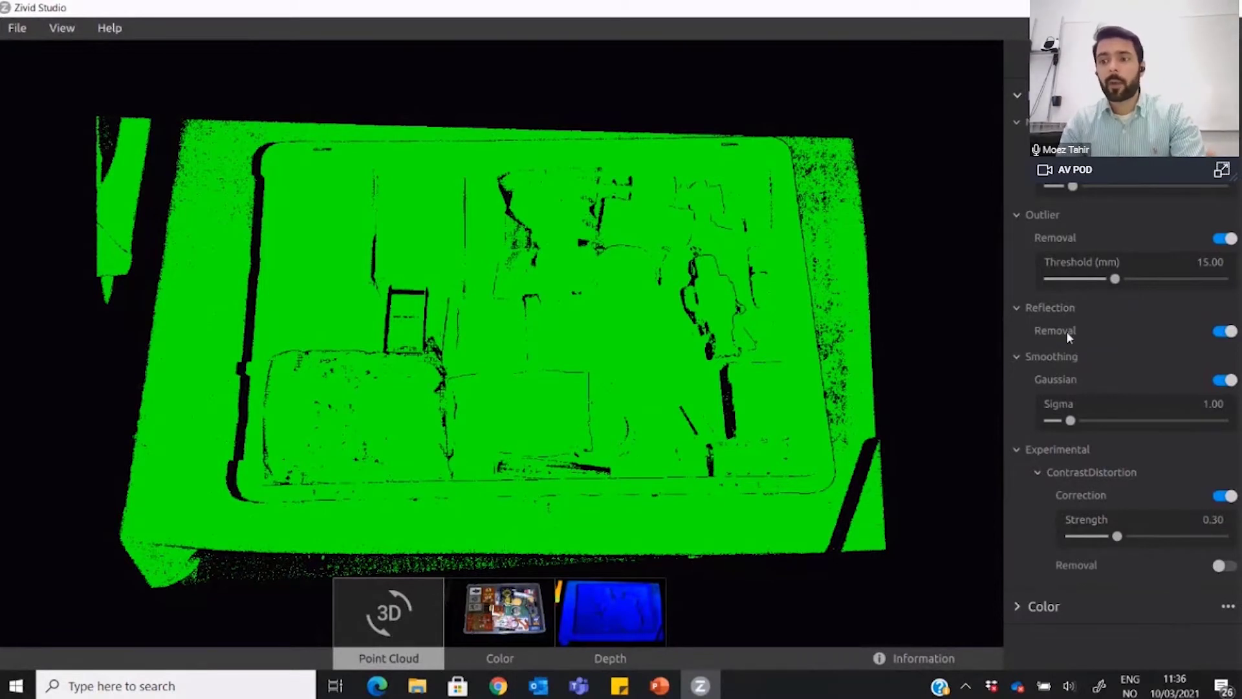
pyautogui.moveTo(1067, 332)
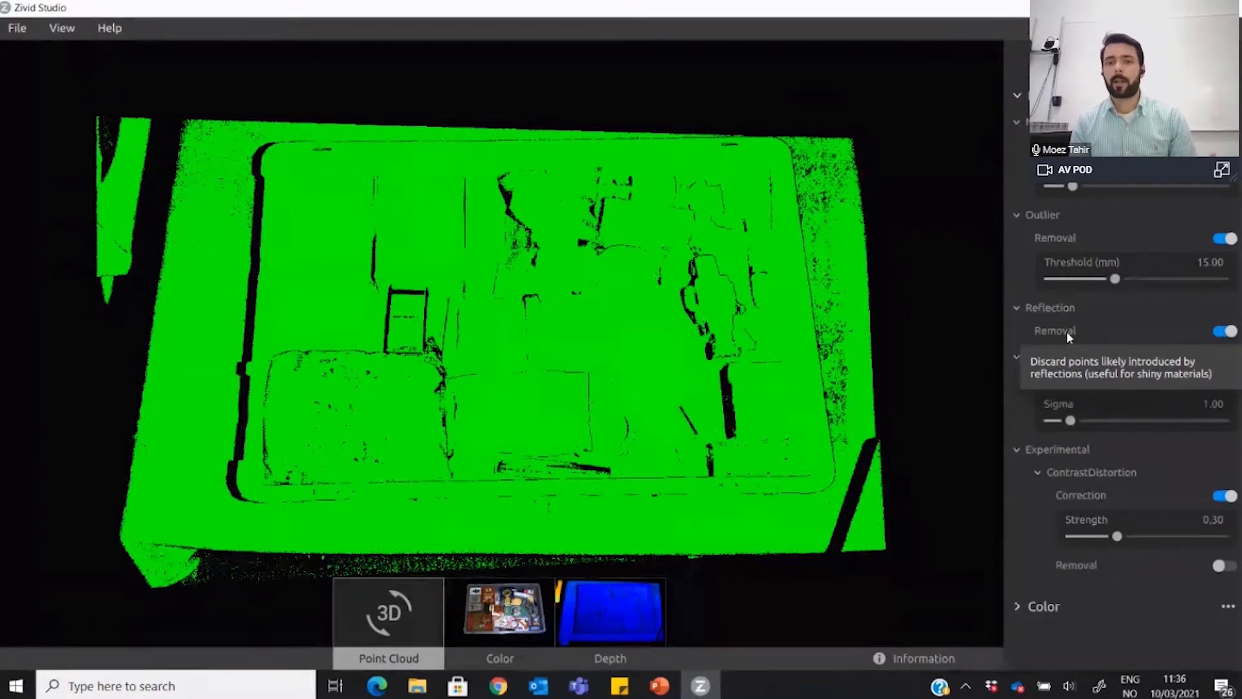
pyautogui.scroll(1, 1149, 252)
pyautogui.scroll(8, 1139, 233)
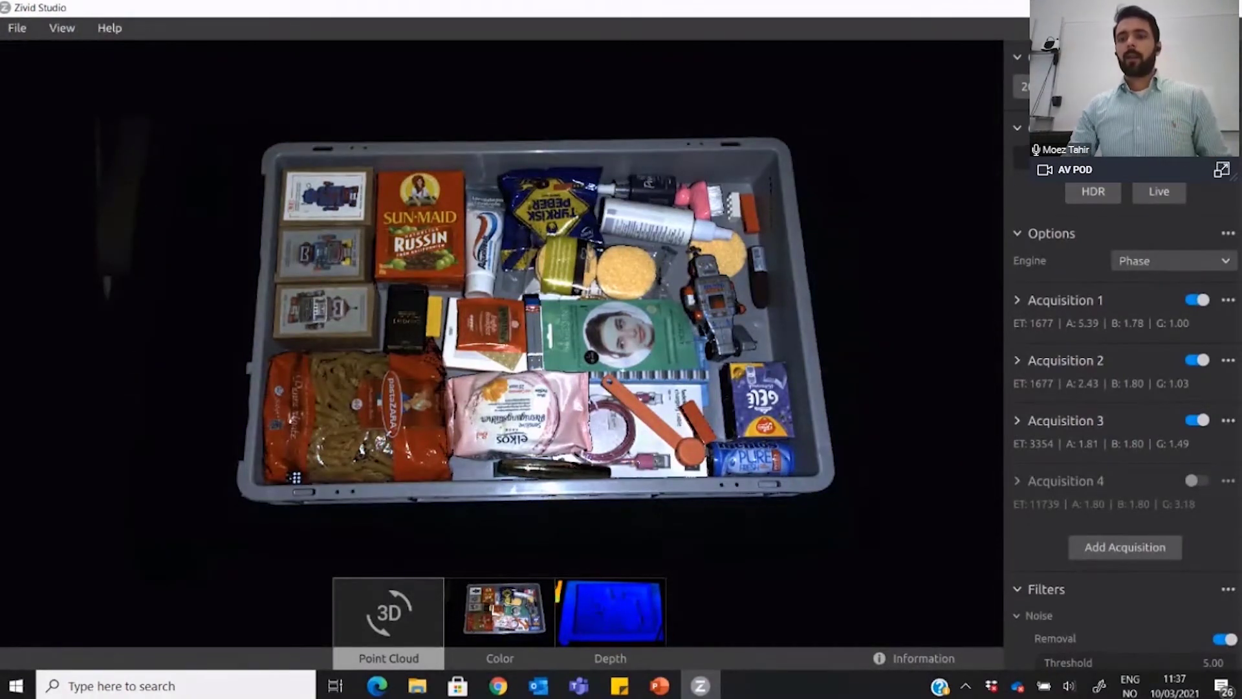
# Reset Acquisition 2 to default and delete all three enabled acquisitions, keeping only the disabled one
pyautogui.click(1228, 361)
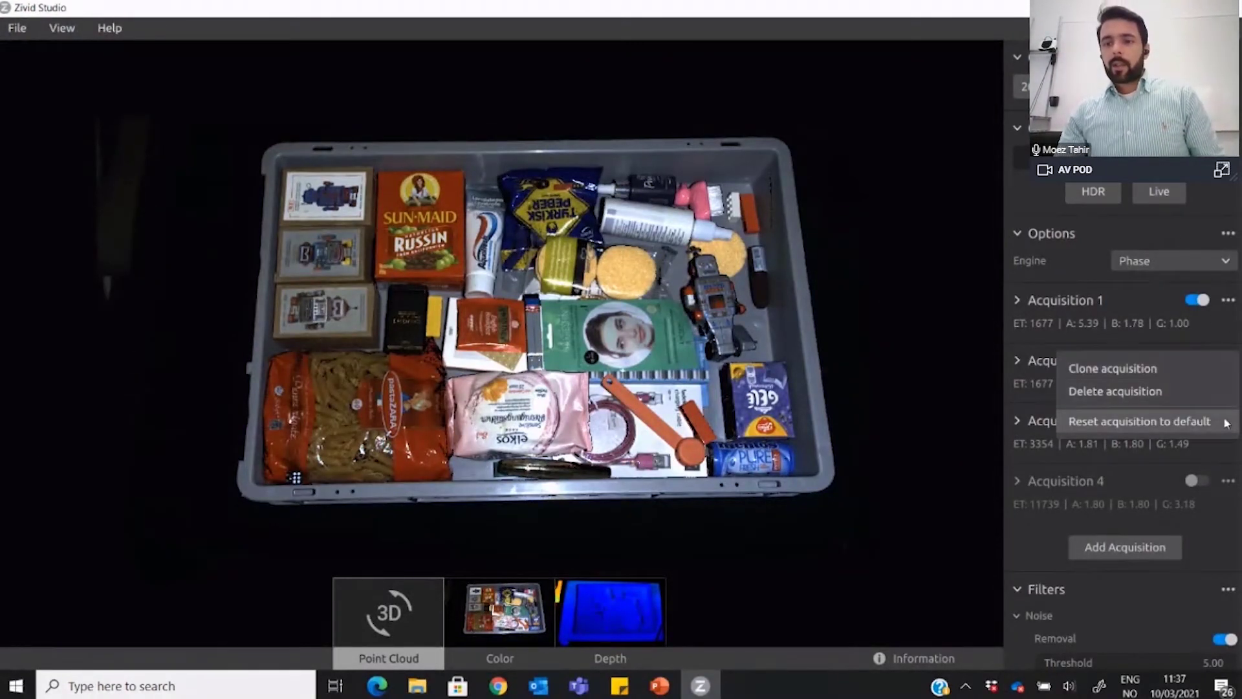
pyautogui.click(1104, 425)
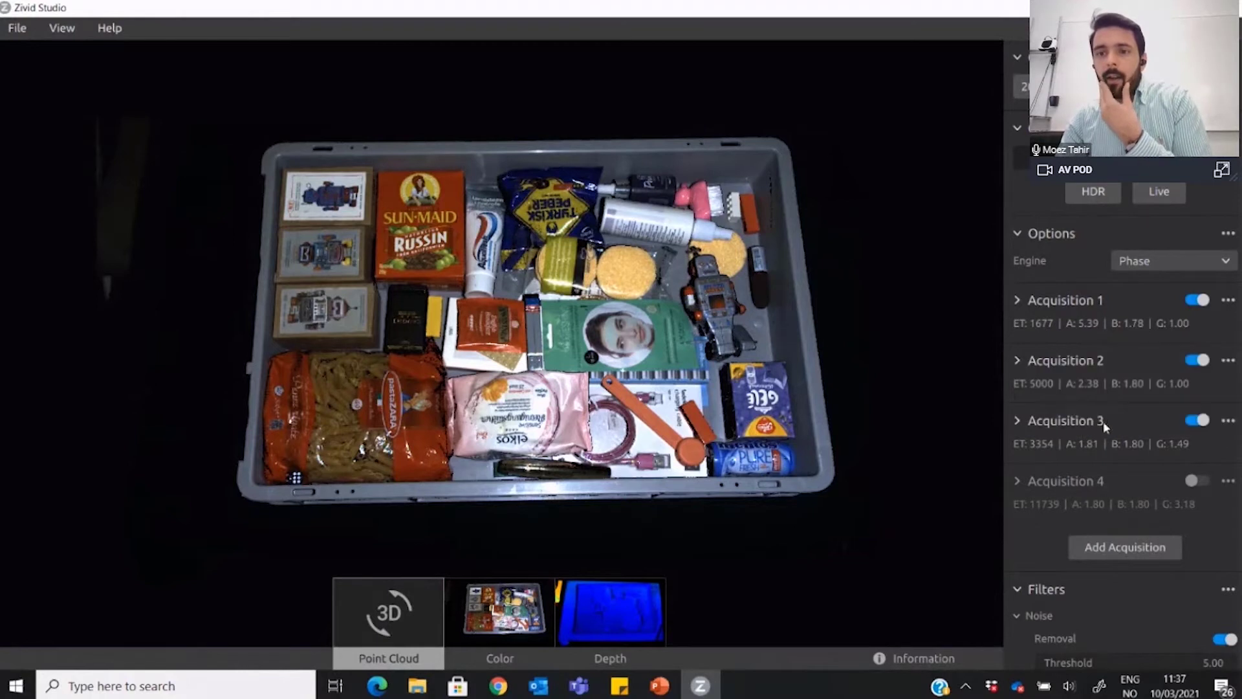
pyautogui.click(1227, 300)
pyautogui.click(1145, 331)
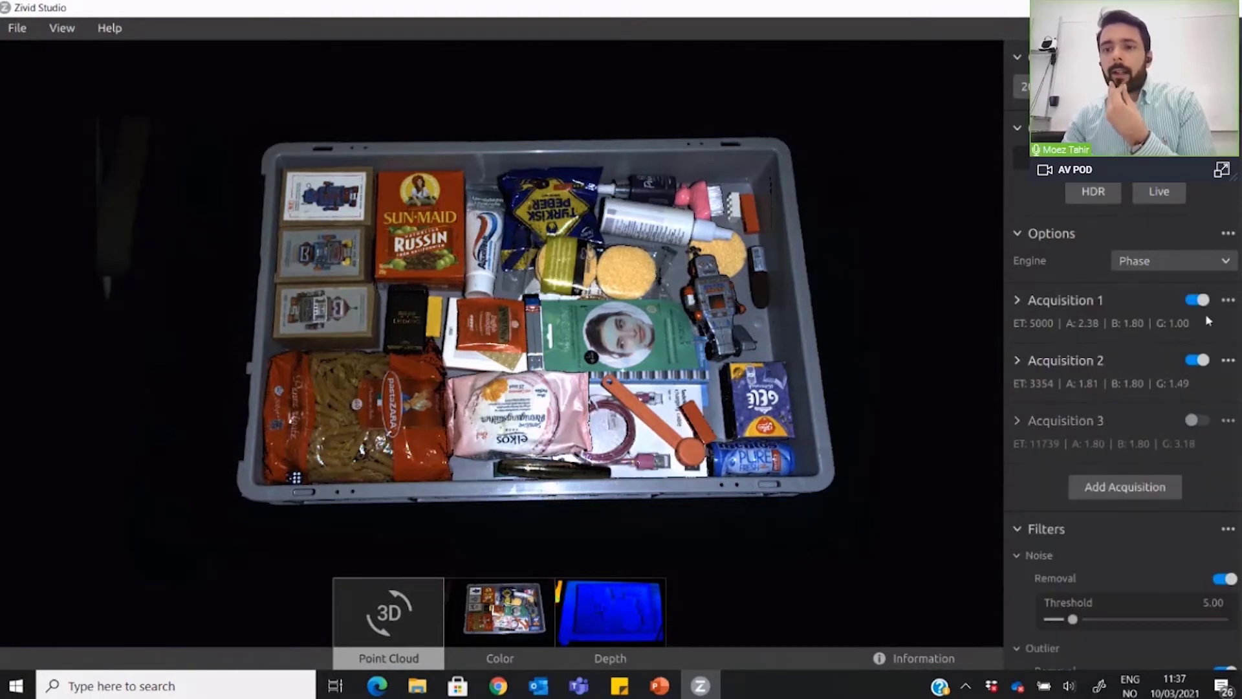
pyautogui.click(1228, 301)
pyautogui.click(1193, 331)
pyautogui.click(1229, 301)
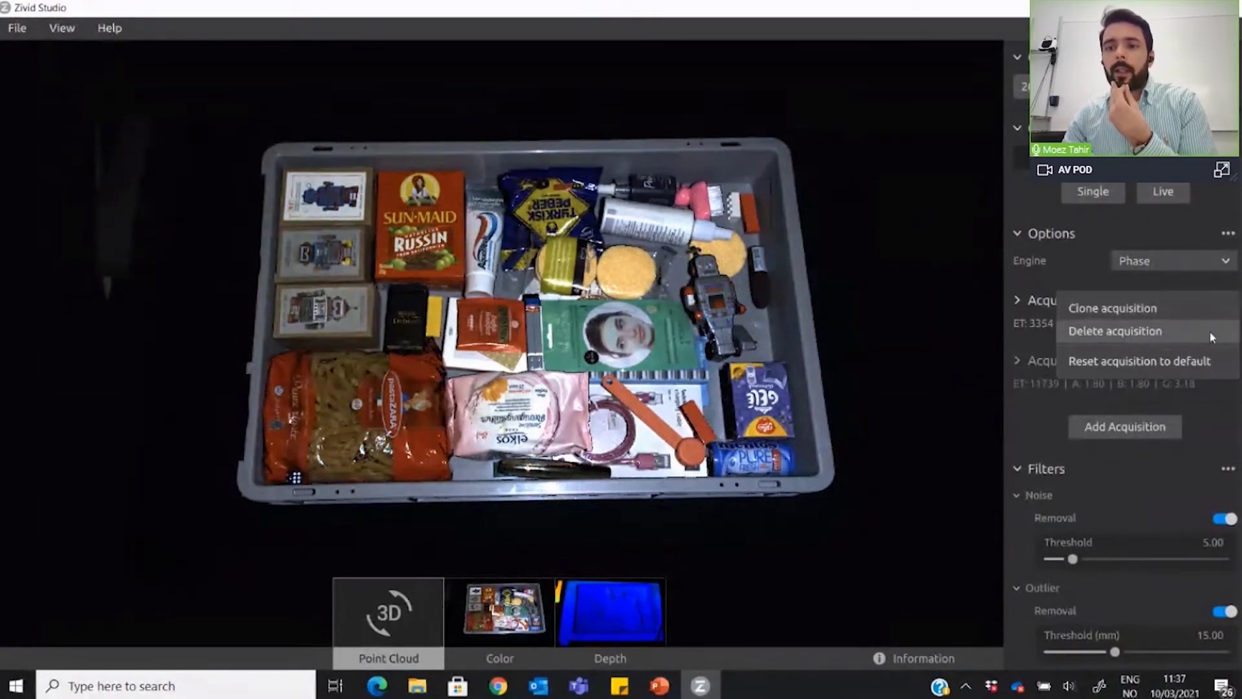
pyautogui.click(1209, 331)
pyautogui.click(1229, 302)
# Switch to assisted capture, set the maximum capture time to 0.5 seconds, and analyze and capture the bin of metal parts
pyautogui.click(1077, 157)
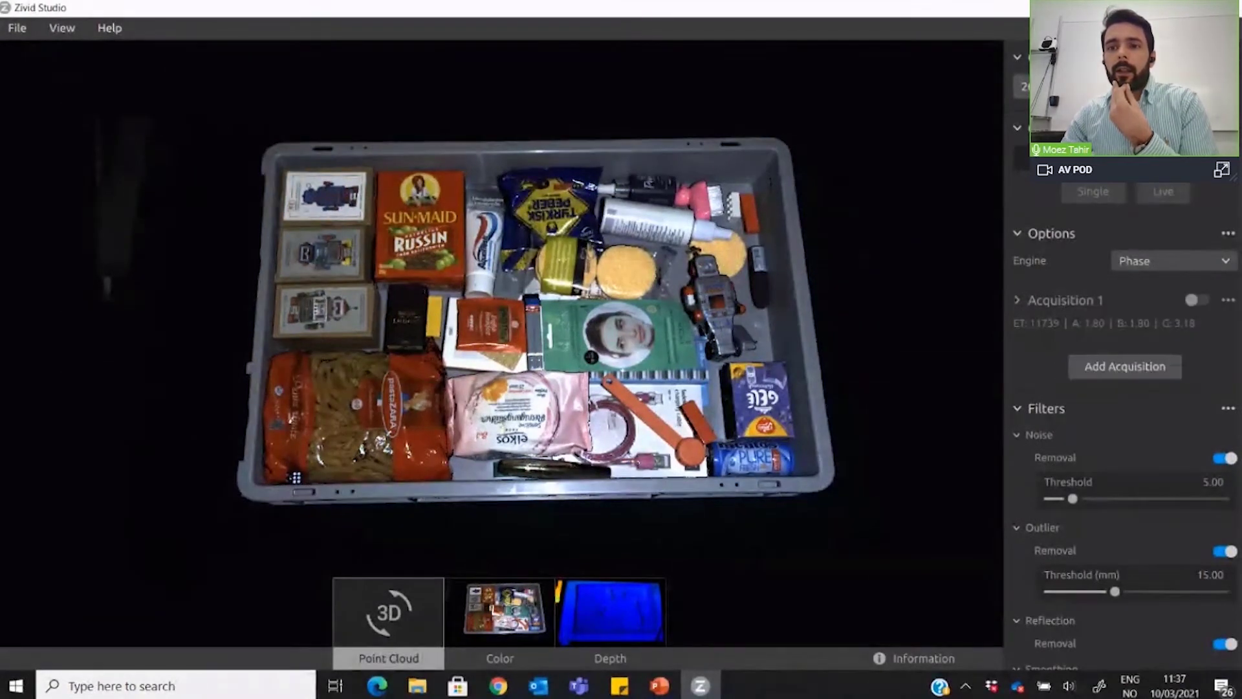
pyautogui.click(1077, 158)
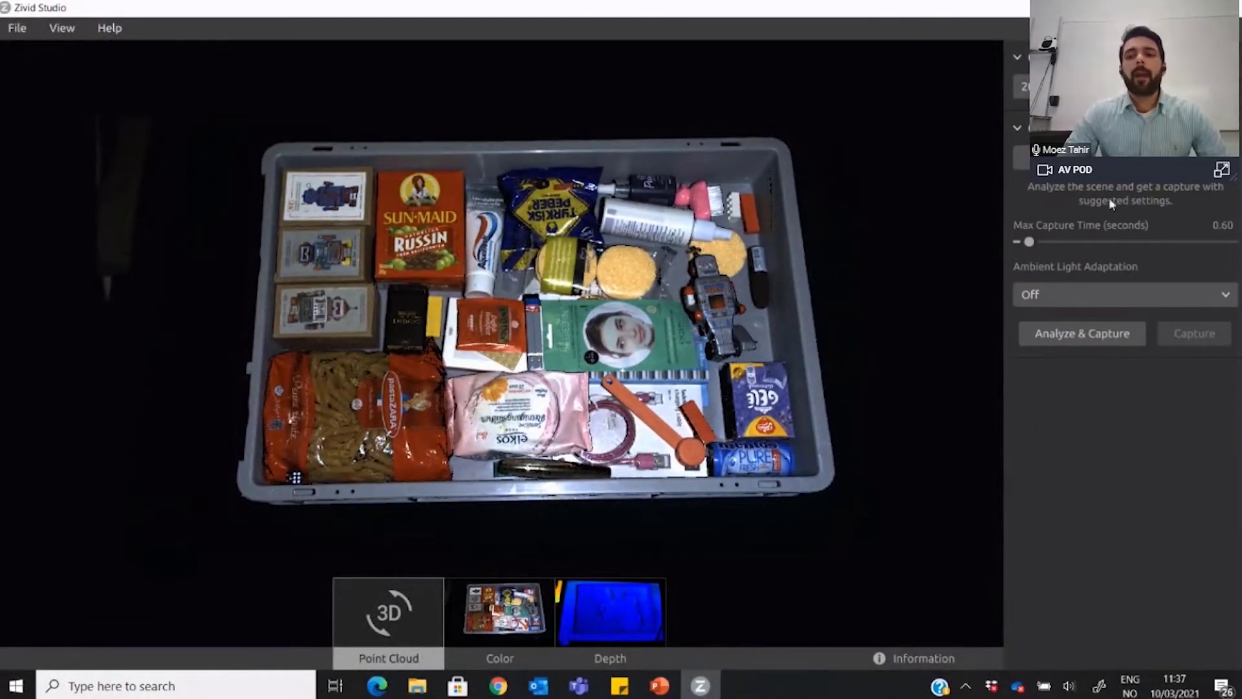
pyautogui.click(1227, 223)
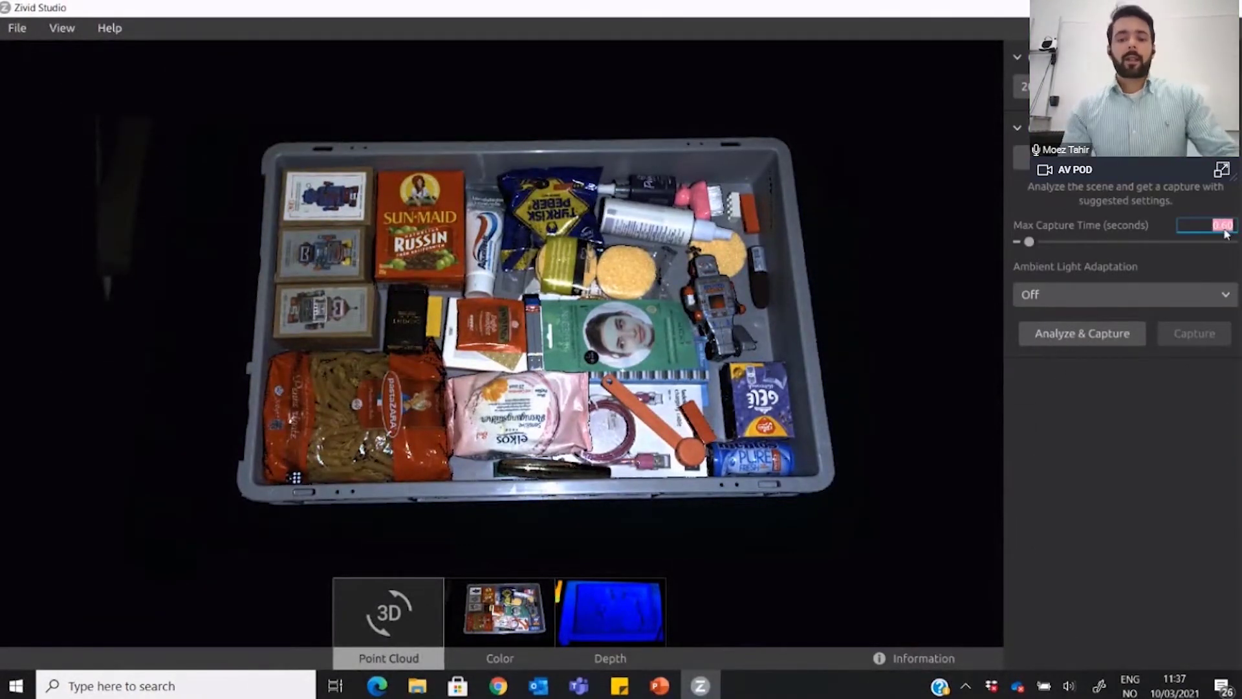
pyautogui.write('0.5')
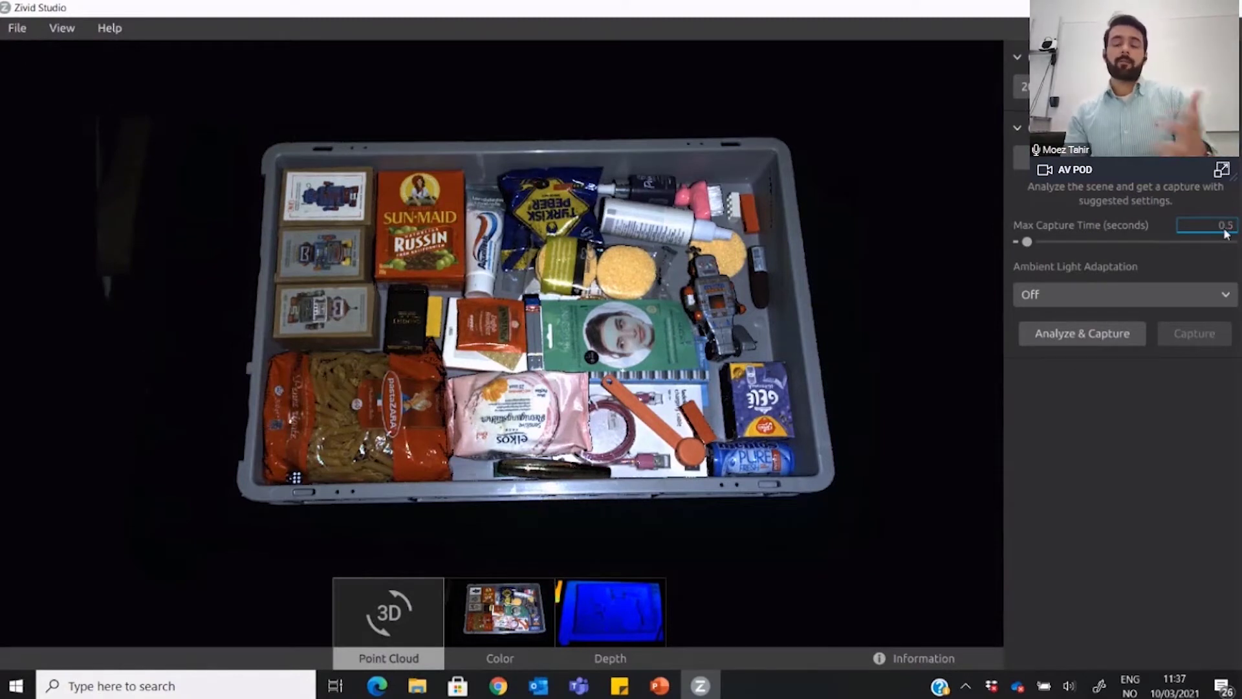
pyautogui.click(1097, 335)
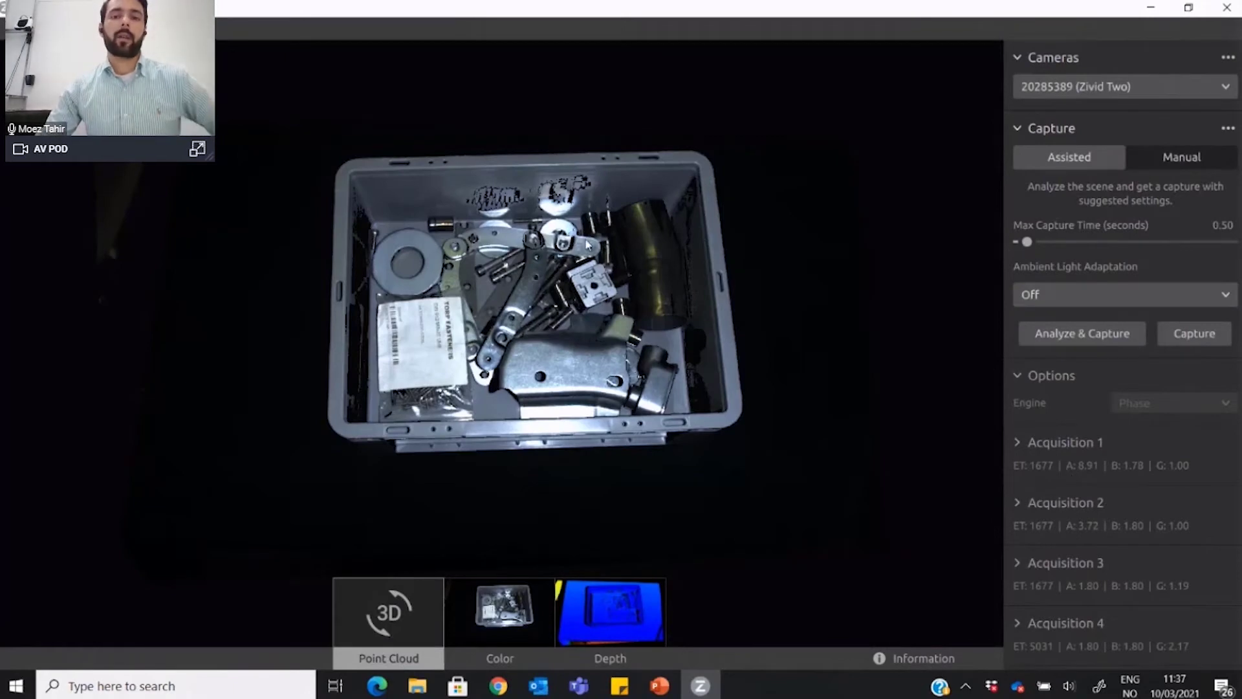
# Examine the shiny metal parts in the point cloud up close, comparing it with colour shown and colour hidden
pyautogui.scroll(3, 525, 318)
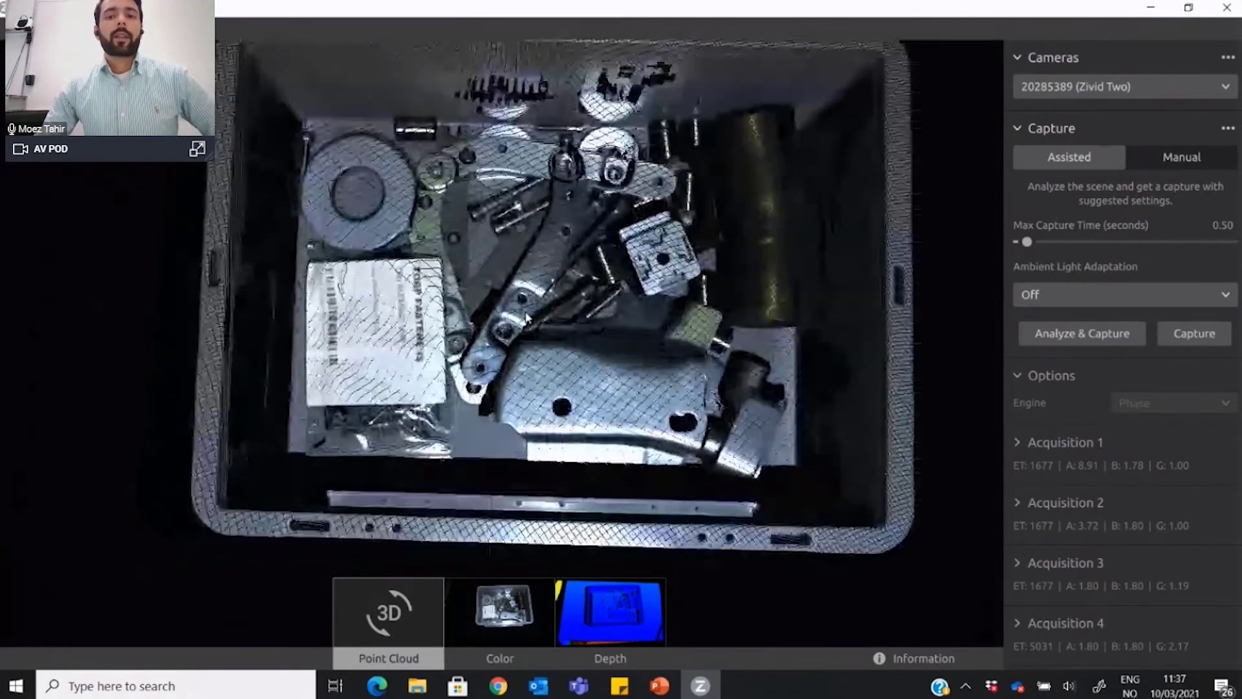
pyautogui.scroll(2, 526, 318)
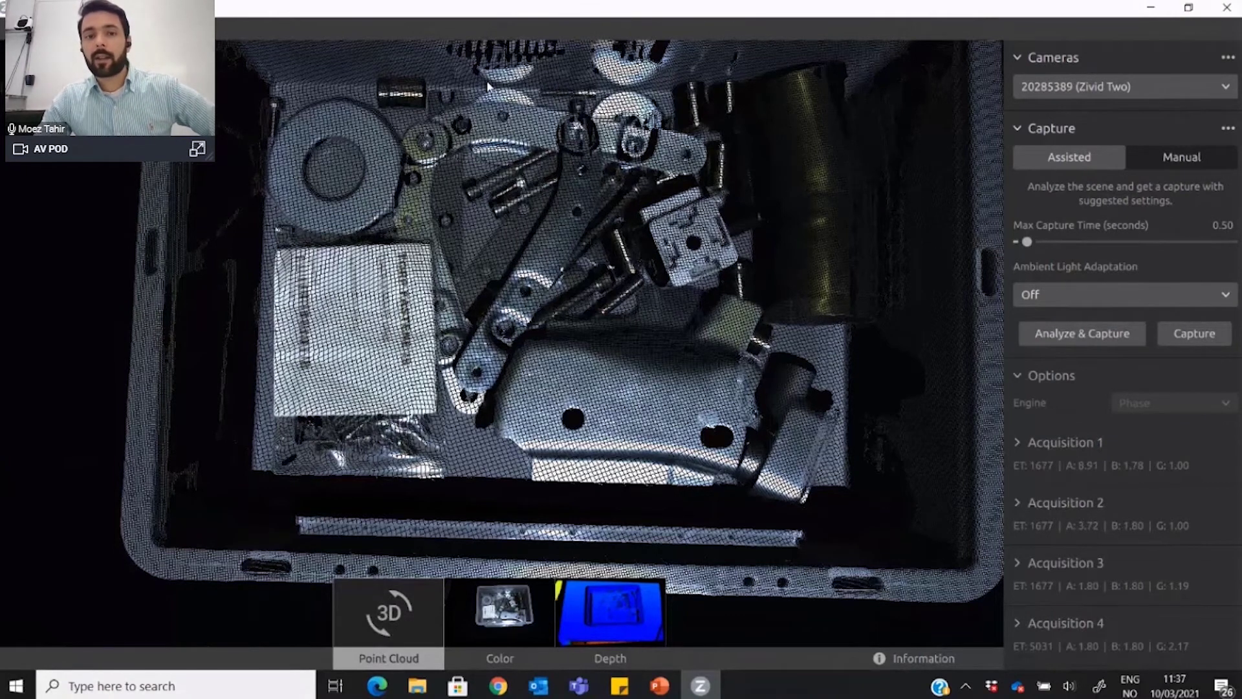
pyautogui.scroll(-3, 548, 183)
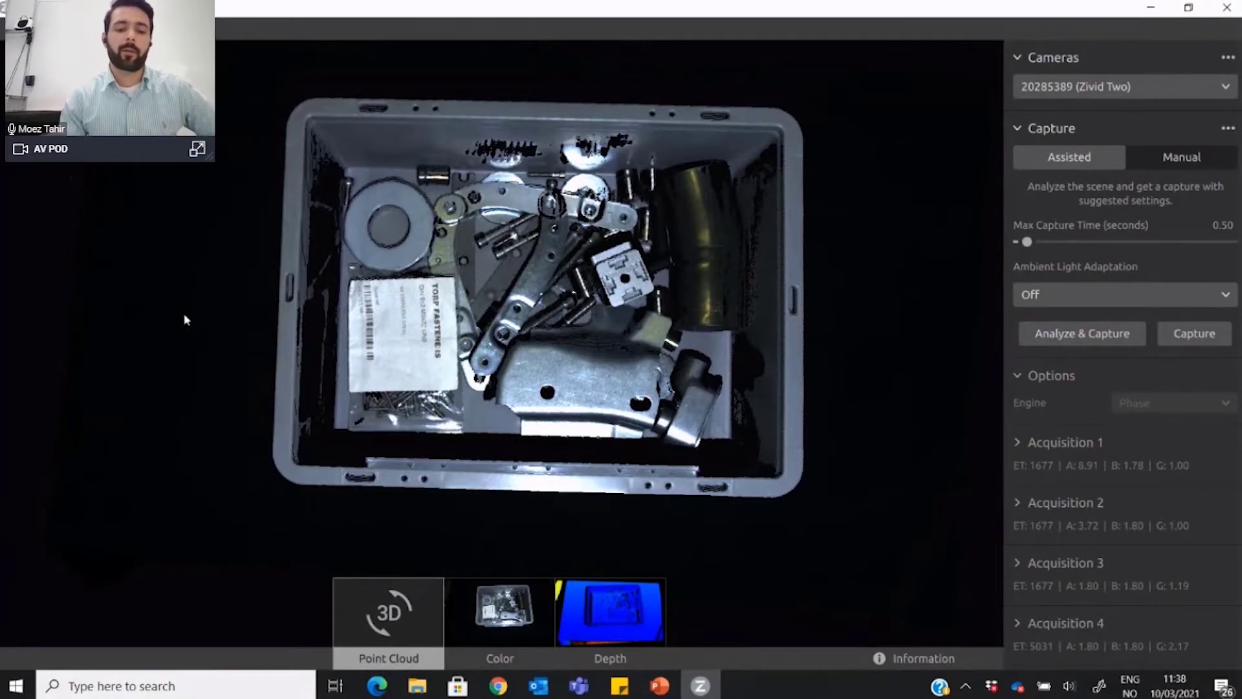
pyautogui.press('c')
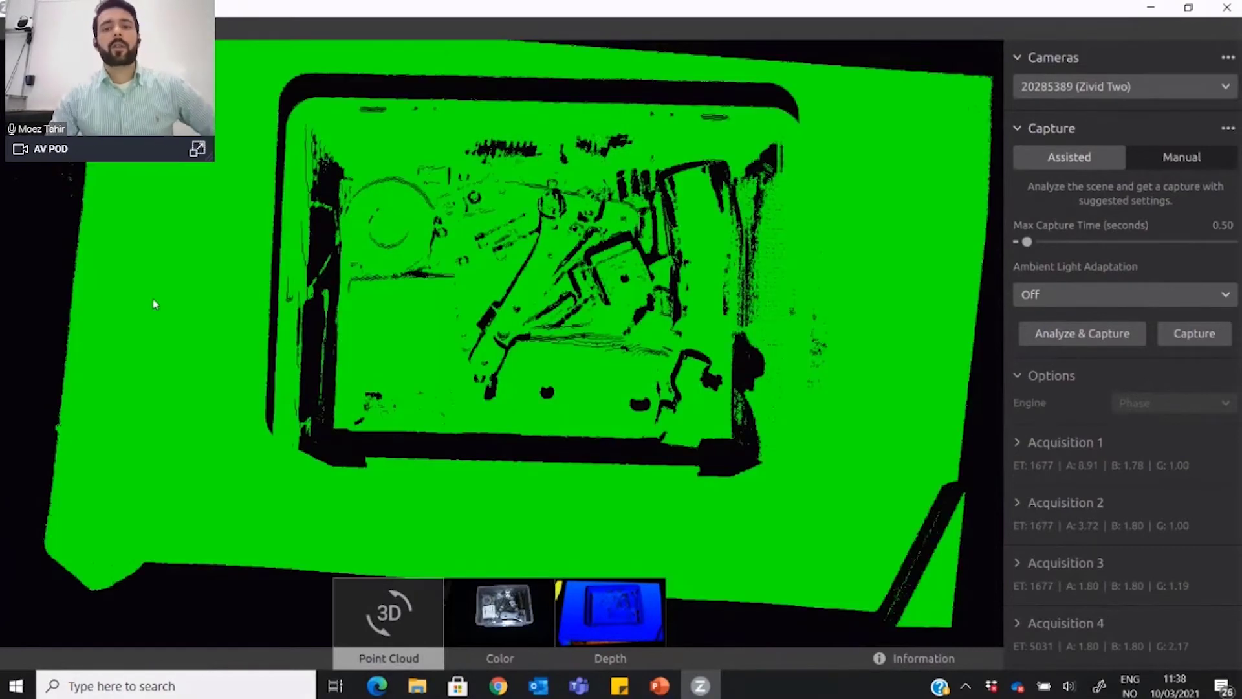
pyautogui.scroll(3, 480, 296)
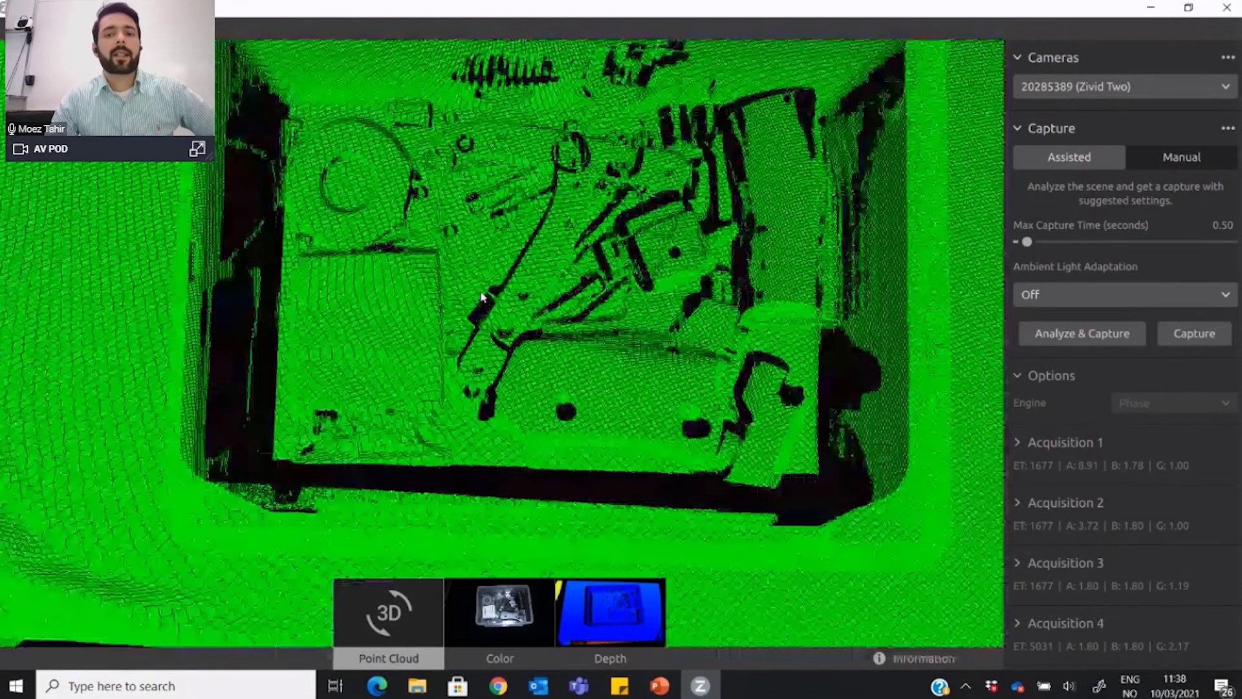
pyautogui.scroll(1, 529, 429)
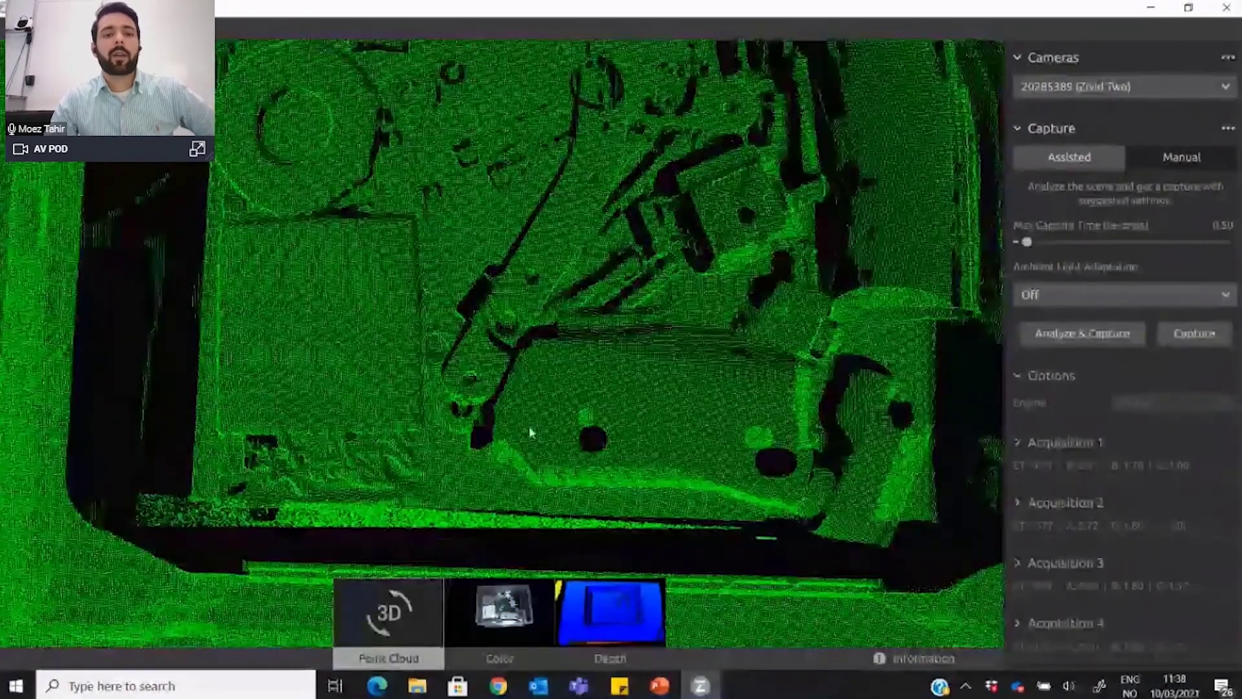
pyautogui.scroll(1, 670, 238)
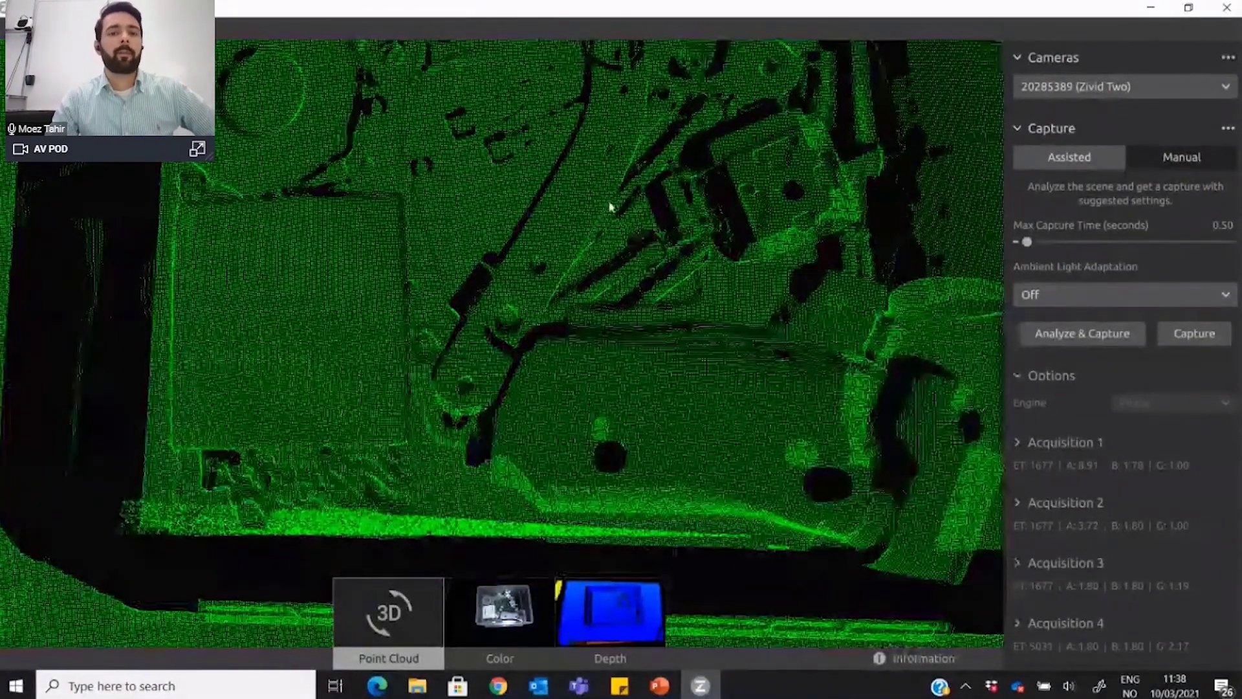
pyautogui.moveTo(641, 233); pyautogui.dragTo(460, 244)
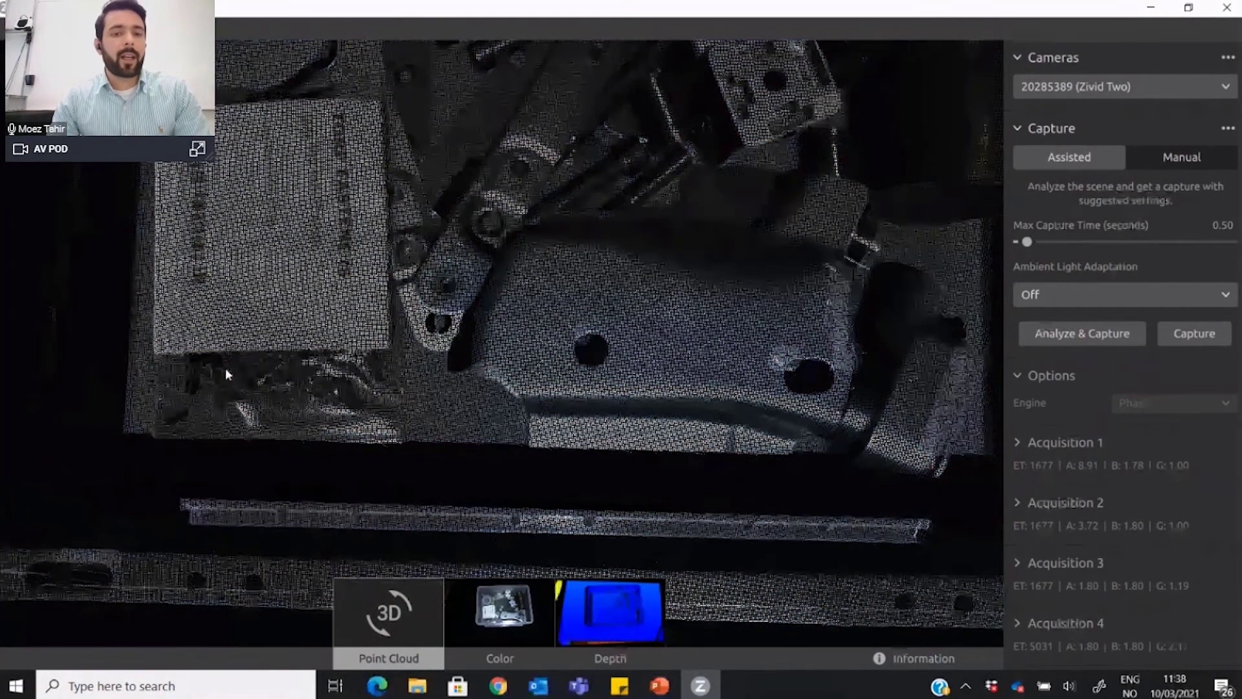
pyautogui.press('c')
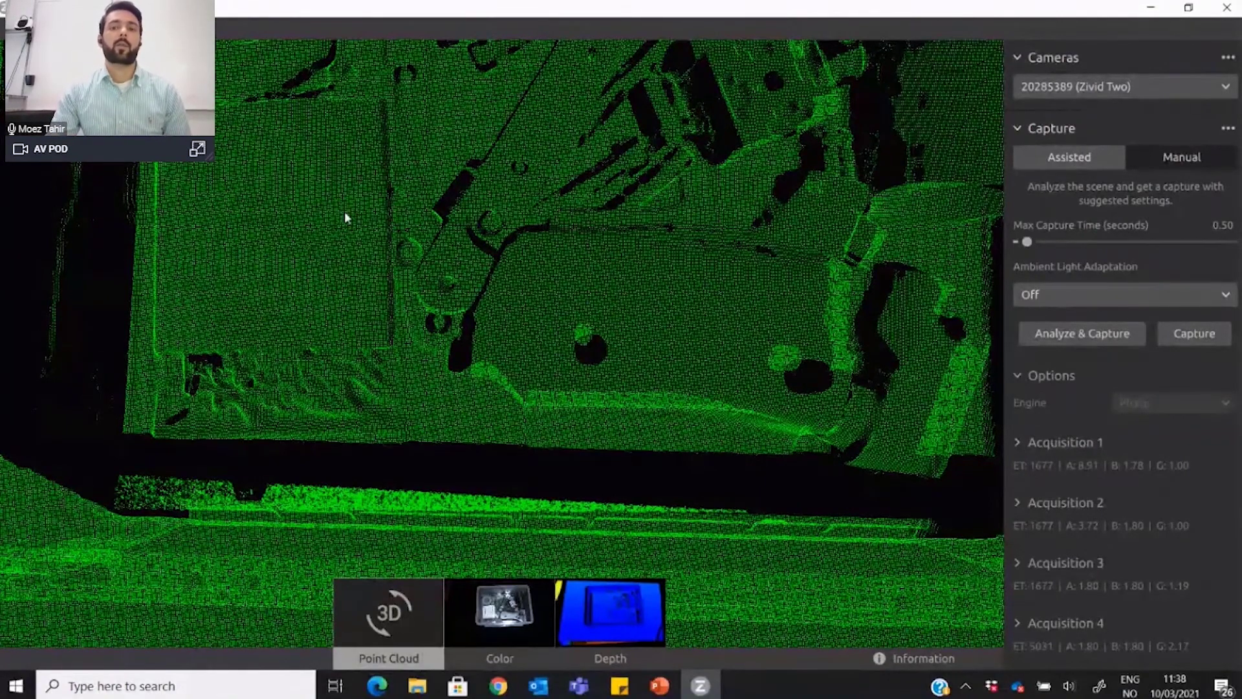
pyautogui.scroll(-5, 345, 213)
pyautogui.press('c')
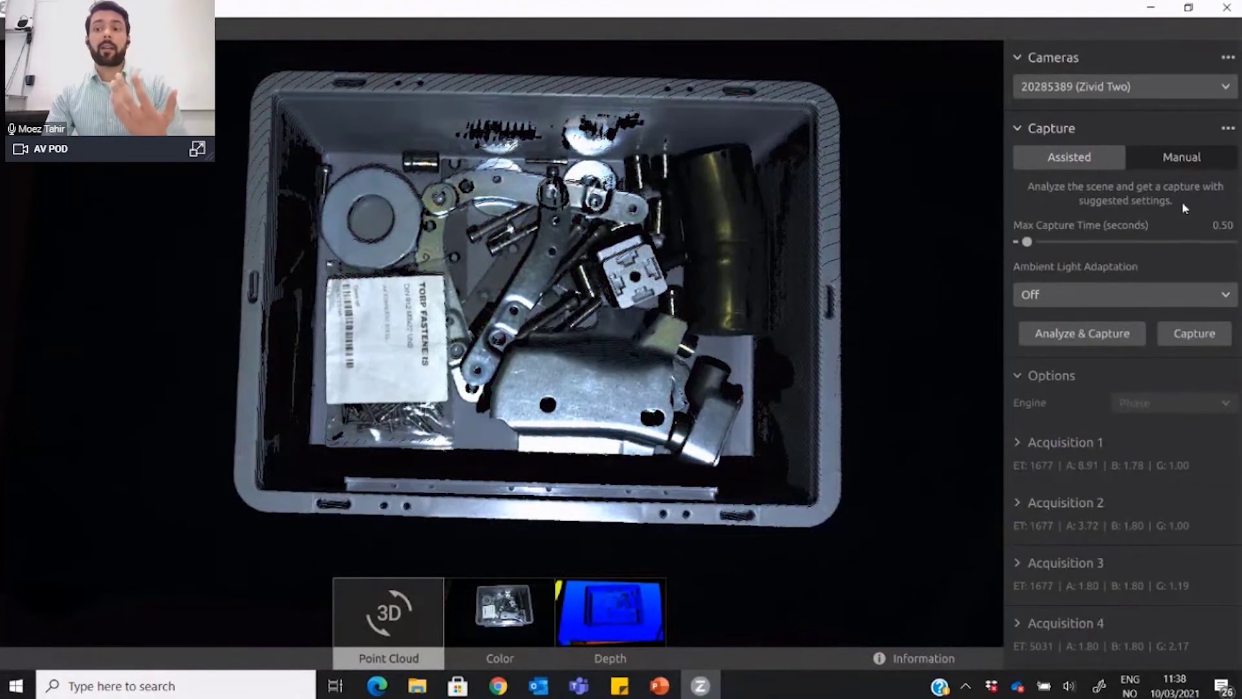
# Set the maximum capture time to 0.8 seconds, and analyze and capture the bin of metal parts again
pyautogui.doubleClick(1232, 224)
pyautogui.write('0.8')
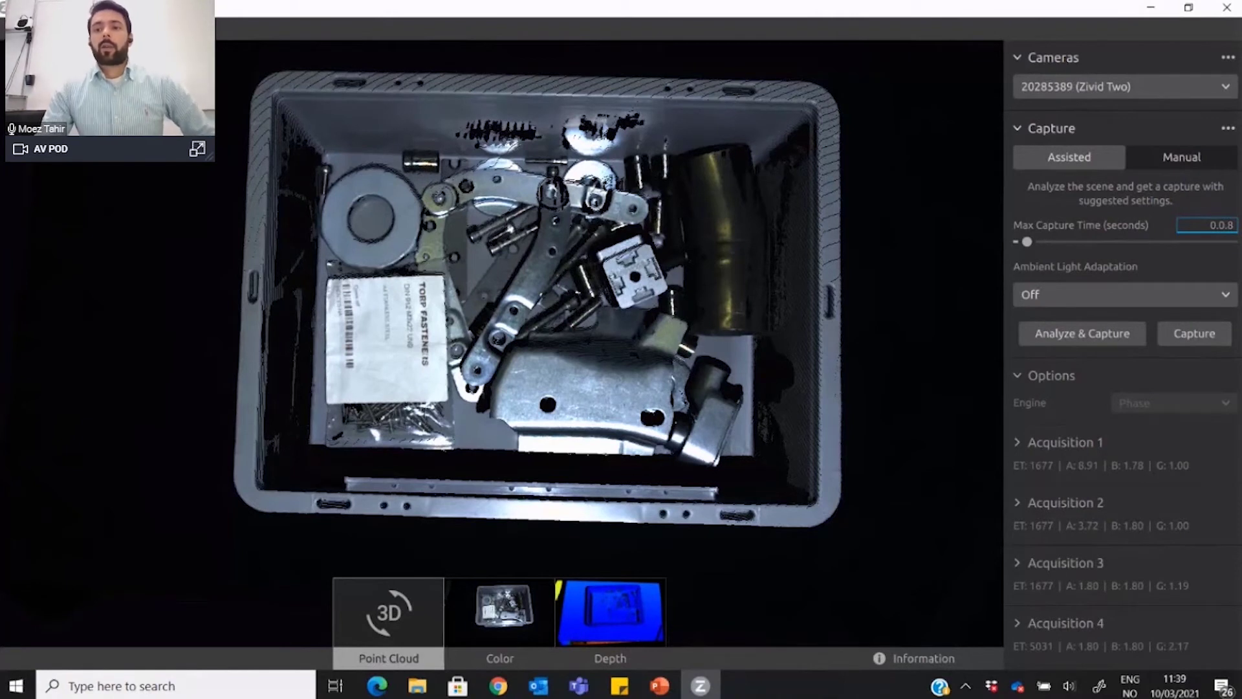
pyautogui.click(1123, 334)
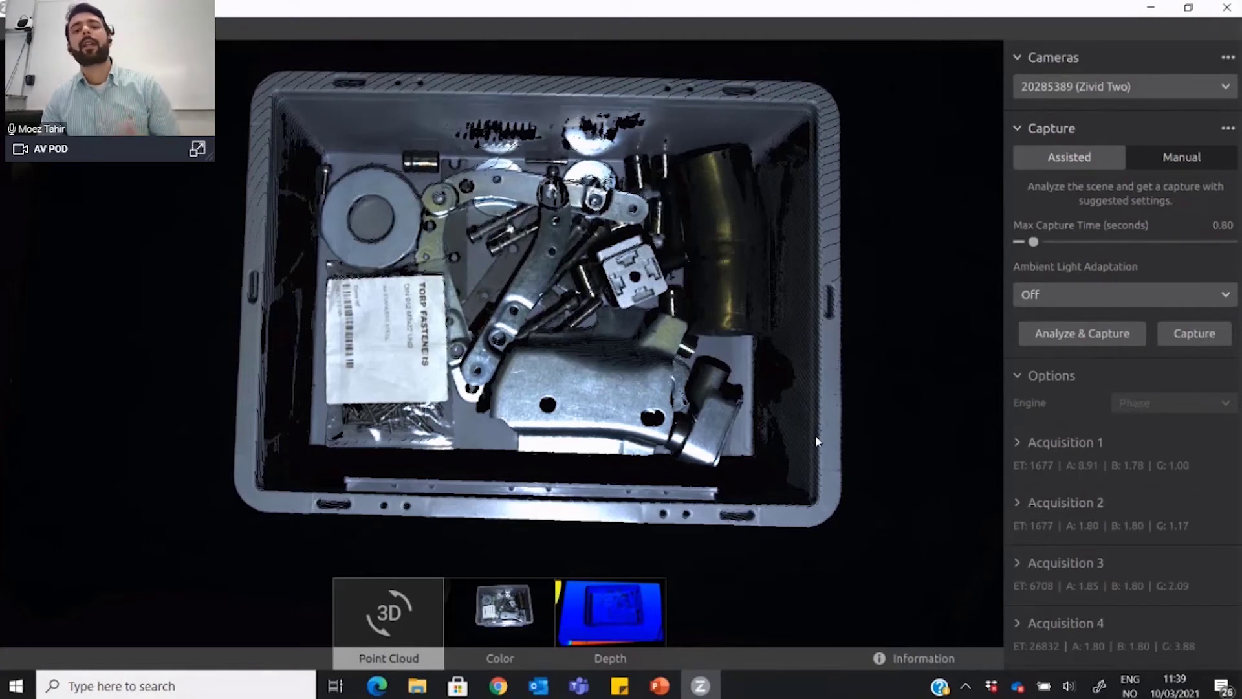
# Orbit the new point cloud, inspect the 2D colour image of the bin up close, and return to the point cloud
pyautogui.moveTo(736, 471); pyautogui.dragTo(453, 293)
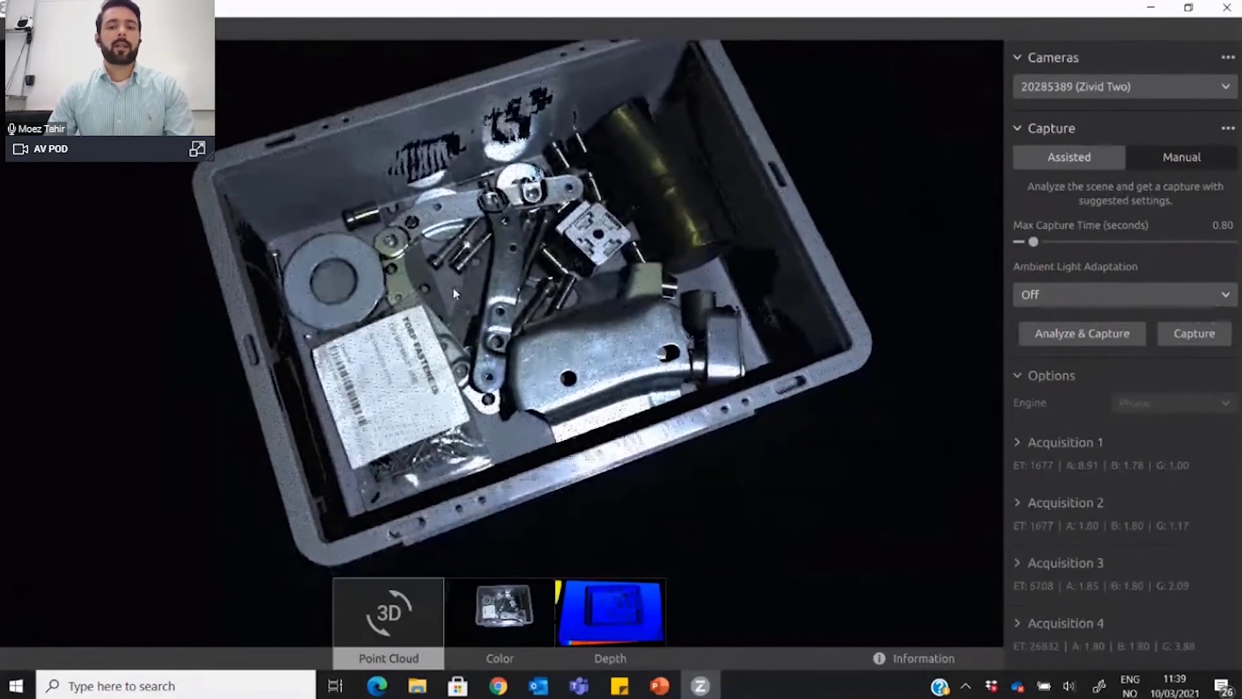
pyautogui.click(517, 612)
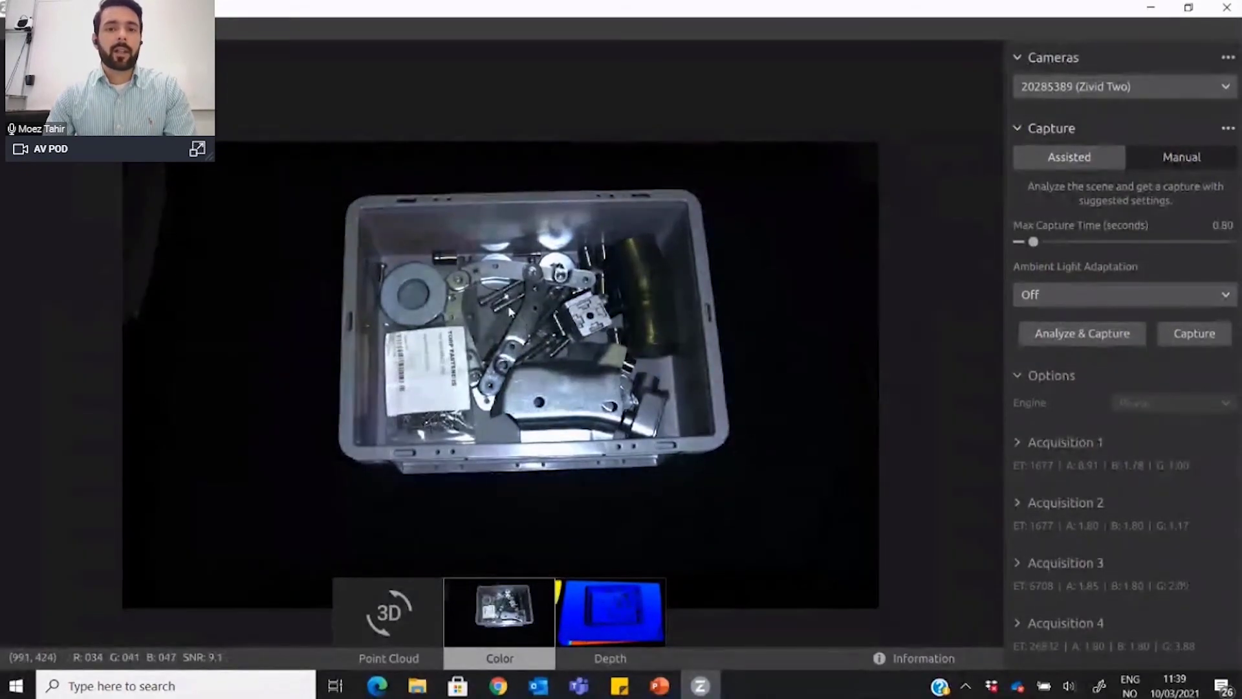
pyautogui.scroll(3, 510, 306)
pyautogui.scroll(-2, 510, 304)
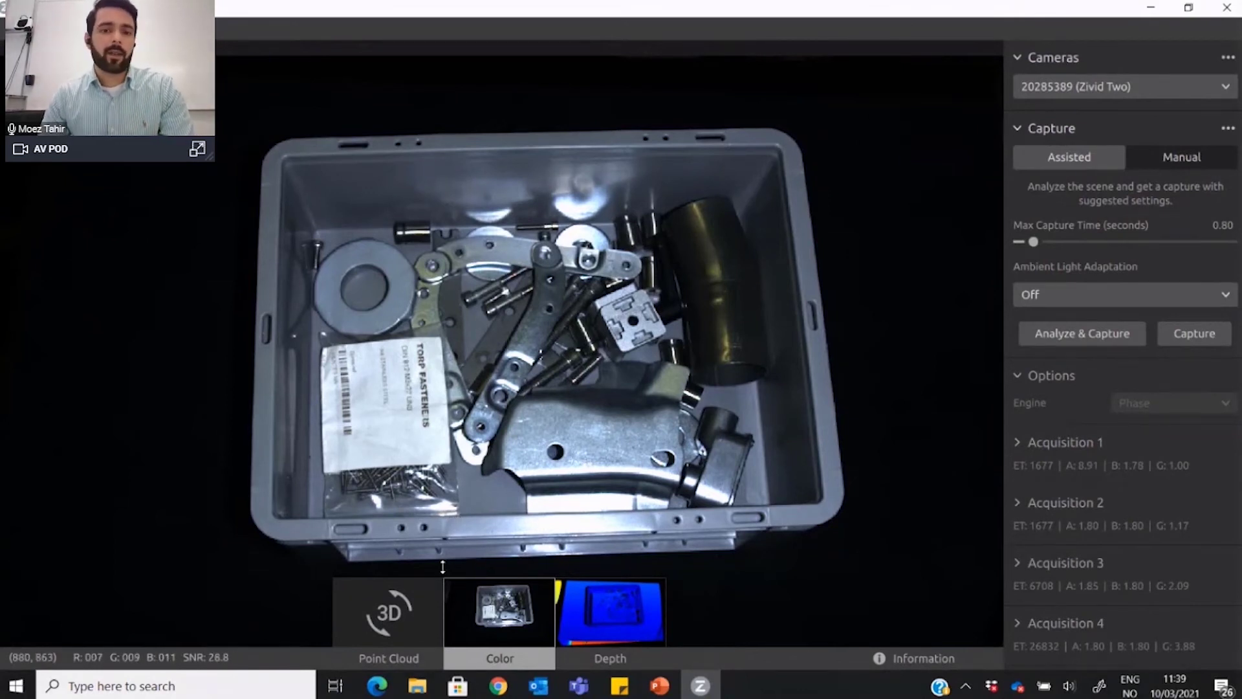
pyautogui.click(394, 610)
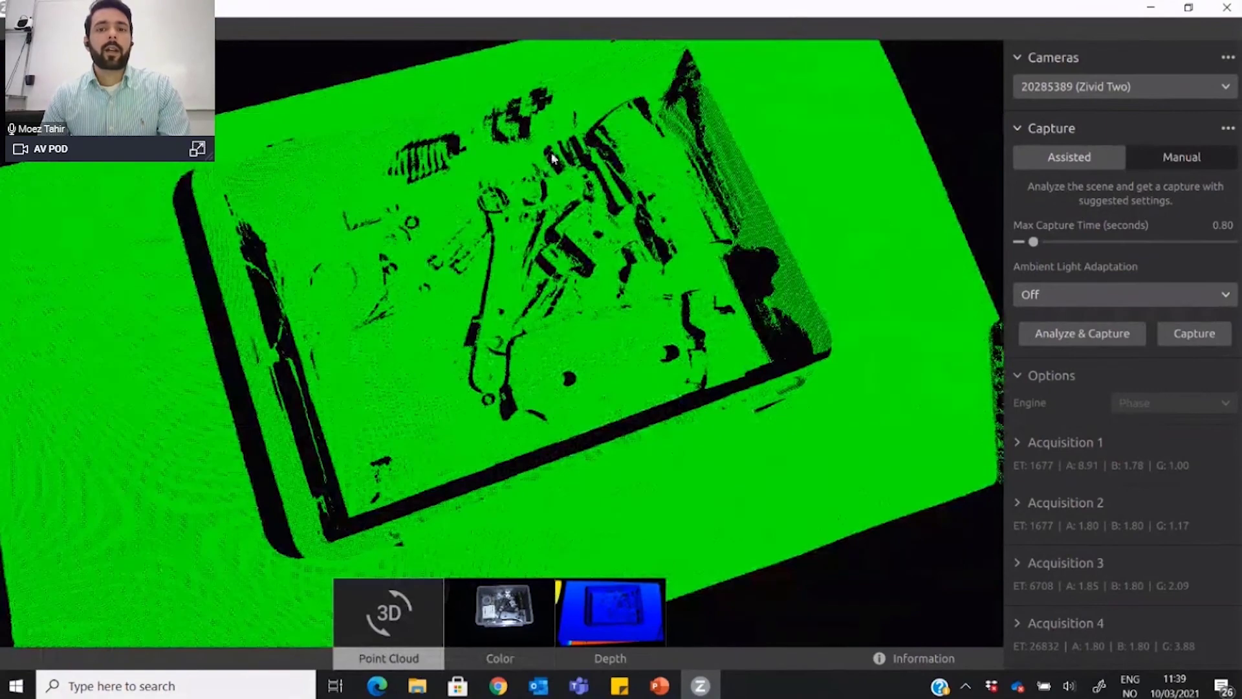
# Examine the uncoloured point cloud's coverage of the metal parts, restore the default view and dock the floating video window
pyautogui.moveTo(554, 158); pyautogui.dragTo(598, 219)
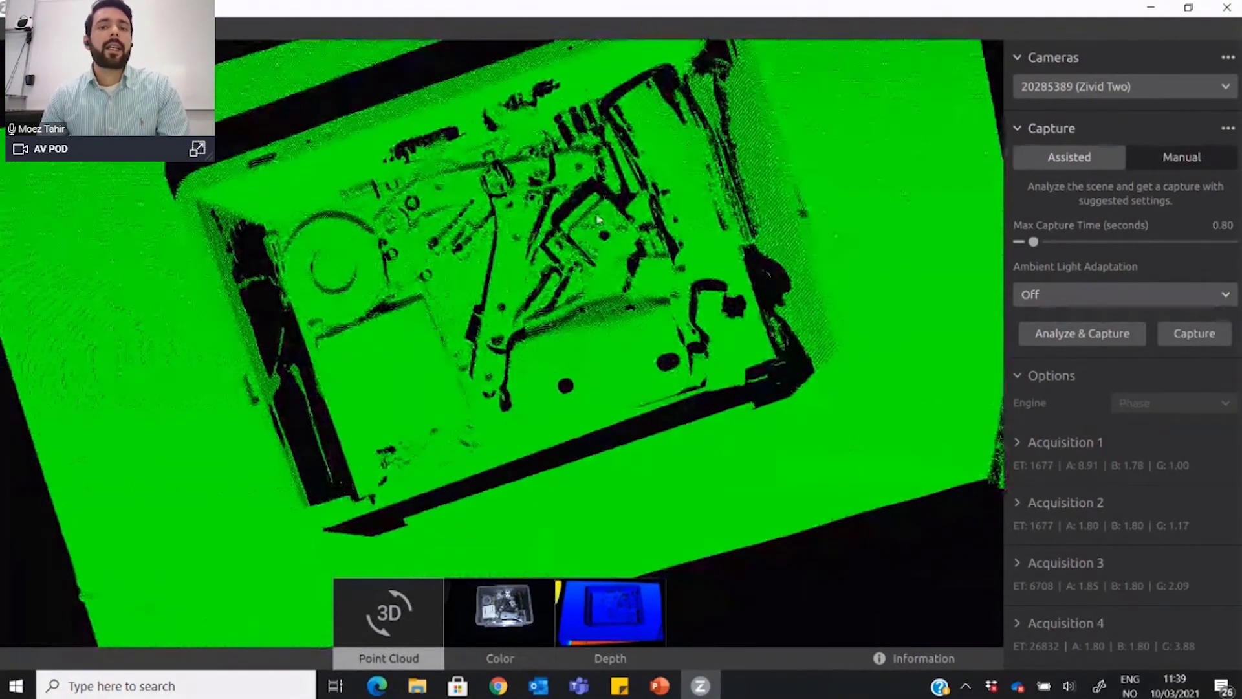
pyautogui.scroll(5, 599, 220)
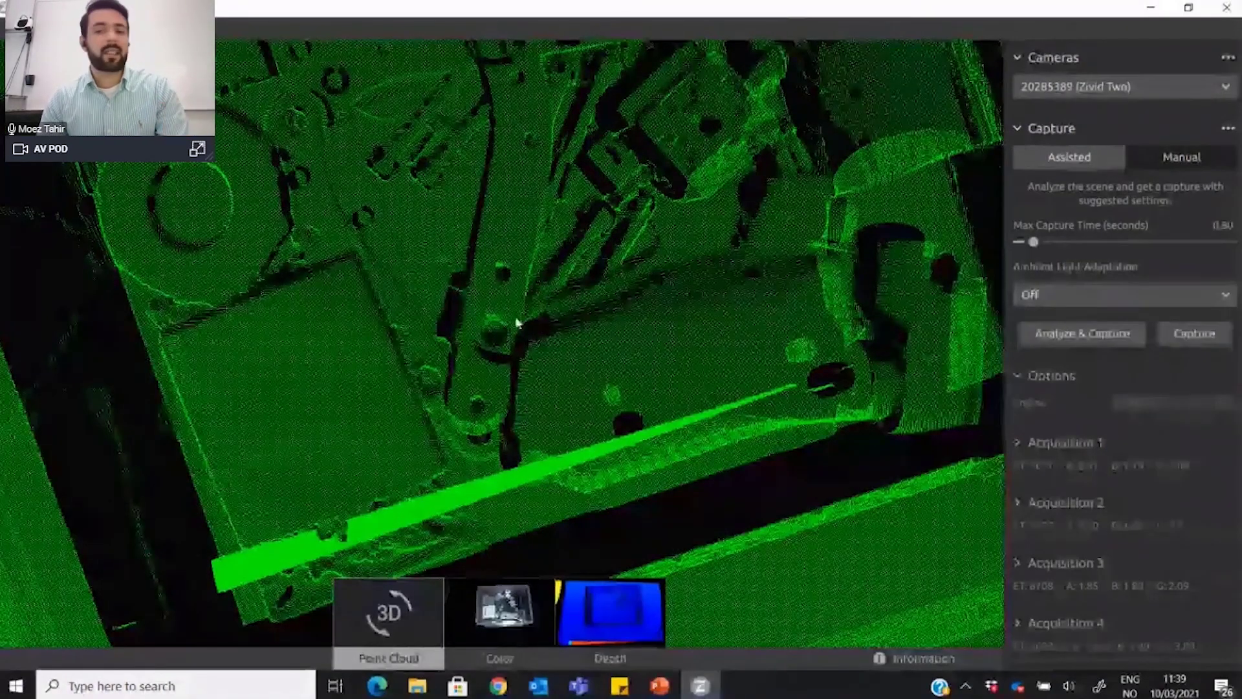
pyautogui.scroll(-5, 531, 301)
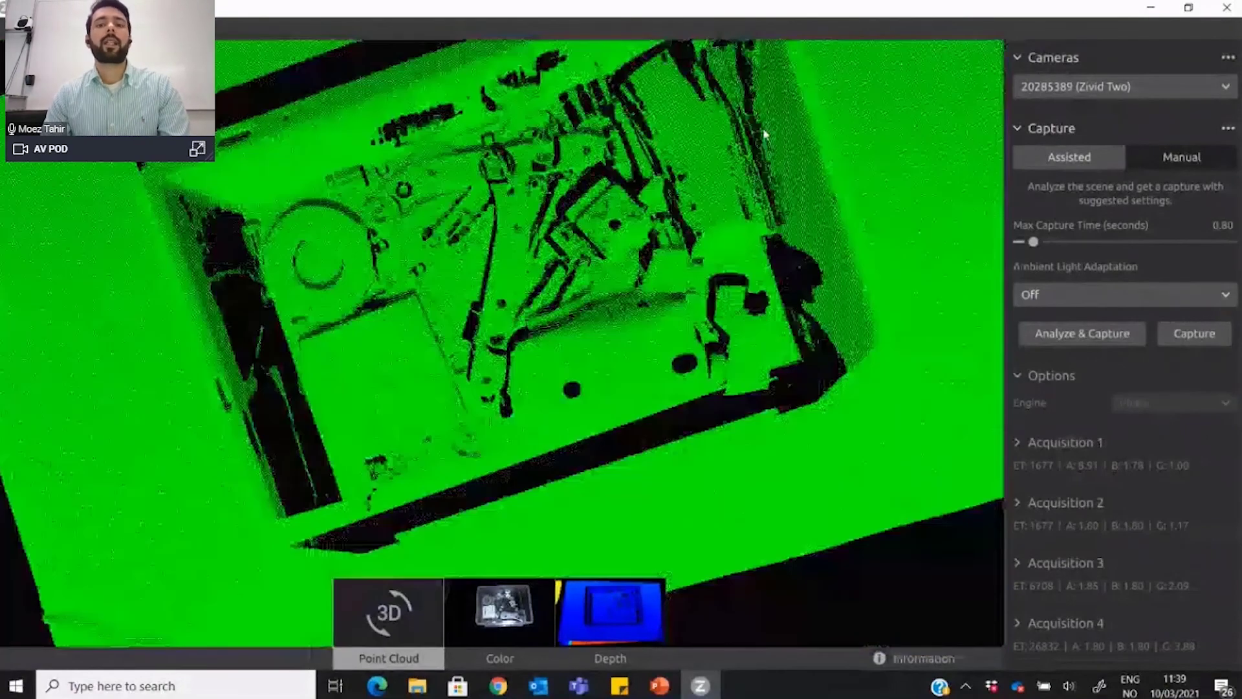
pyautogui.moveTo(840, 177); pyautogui.dragTo(915, 250)
pyautogui.doubleClick(914, 250)
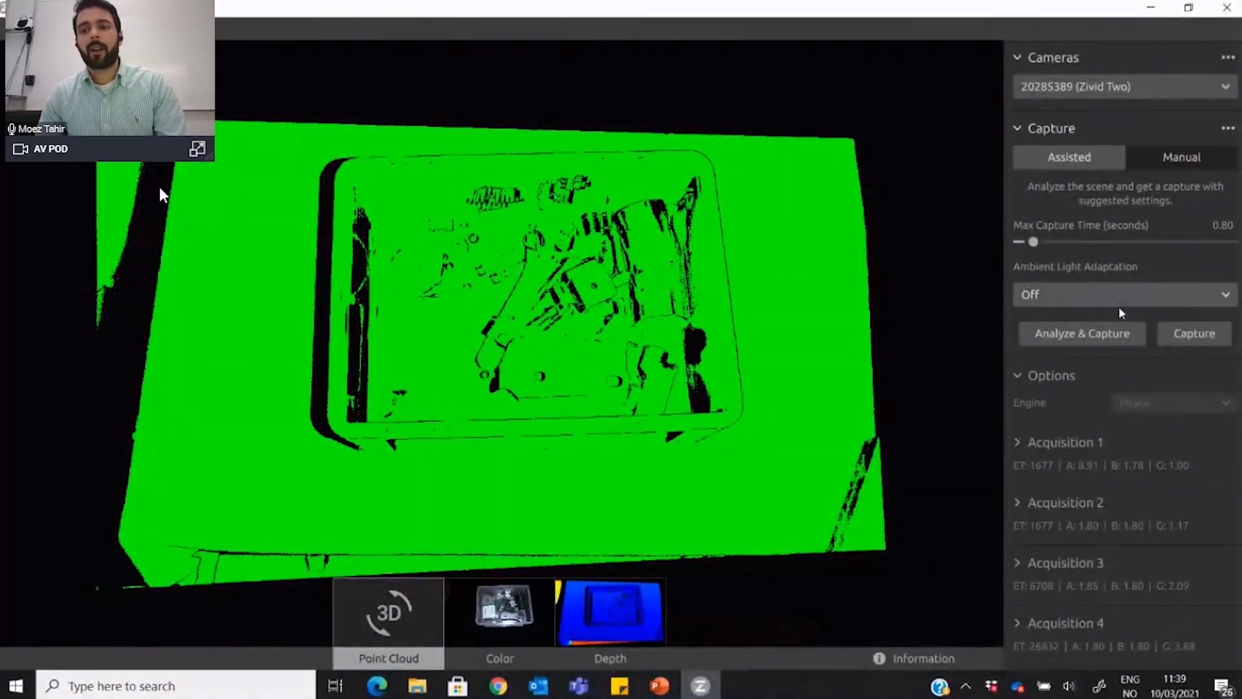
pyautogui.scroll(-3, 1108, 363)
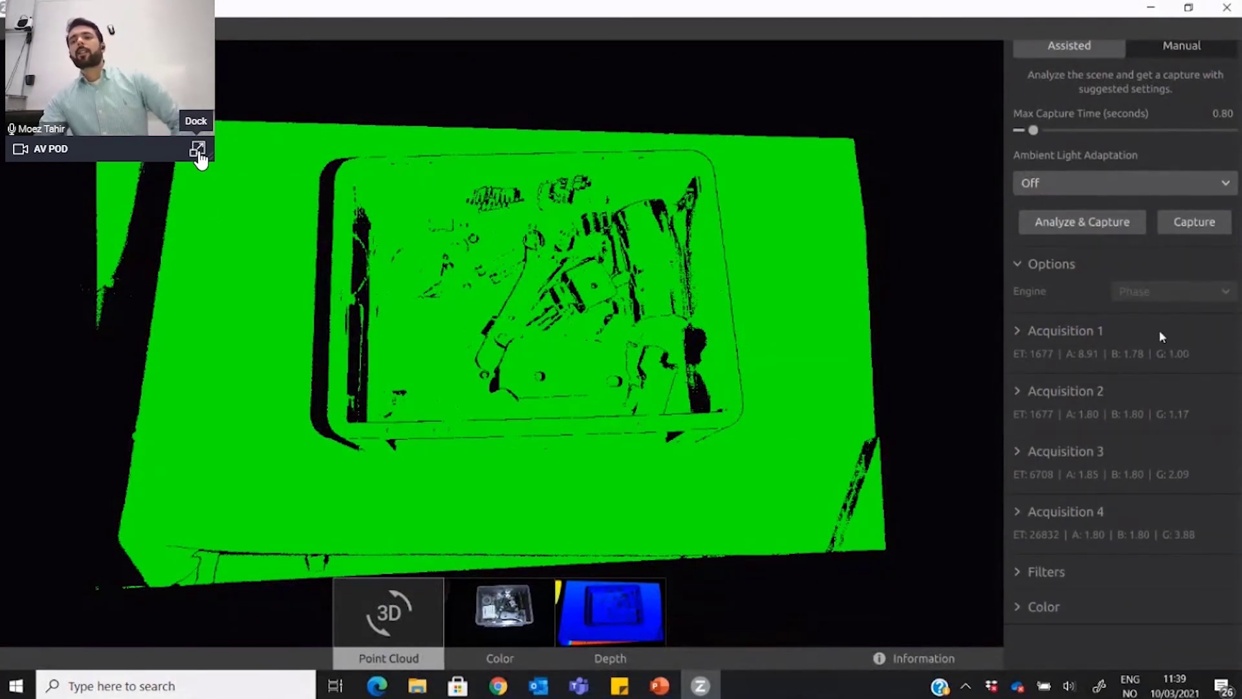
pyautogui.click(198, 153)
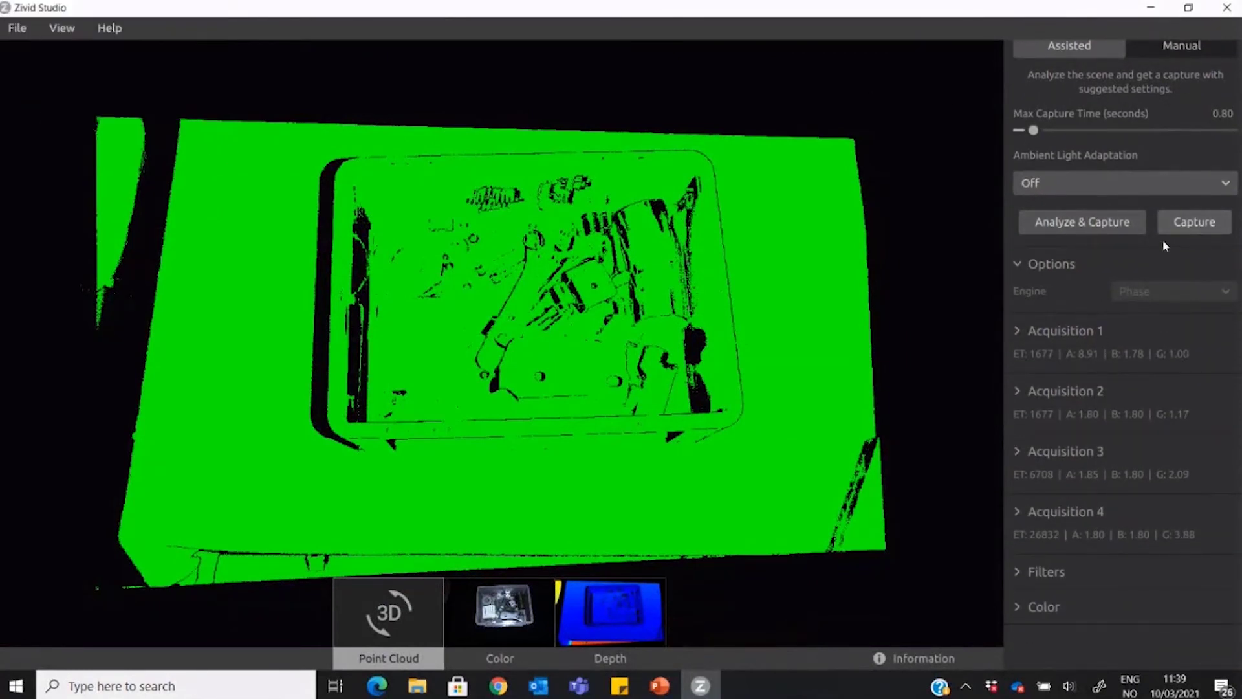